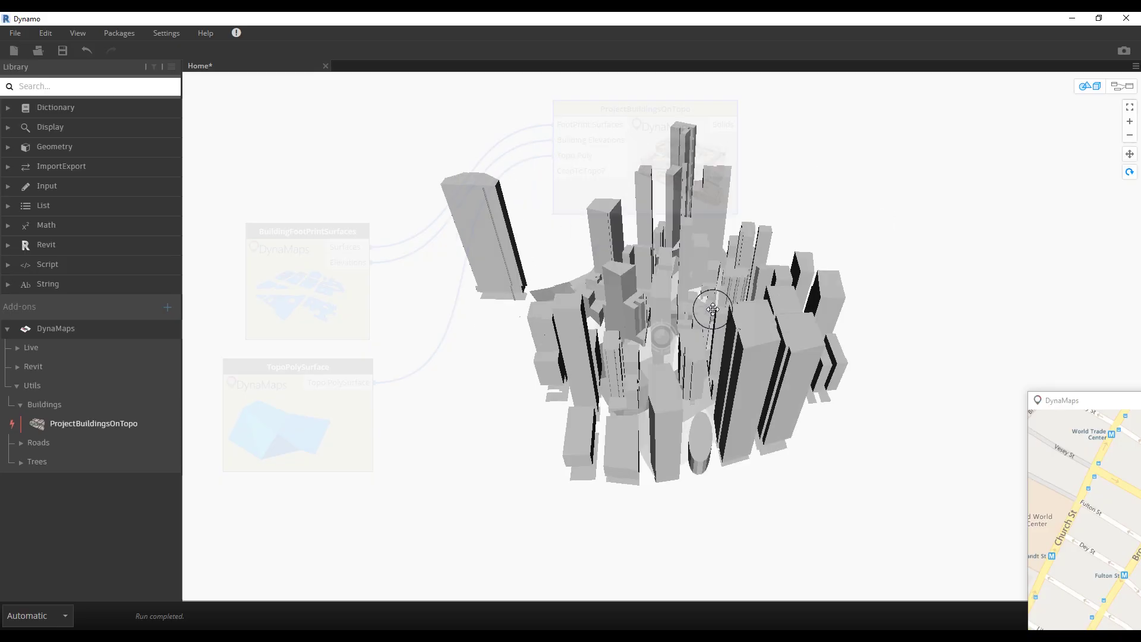
# - Orbit the 3D preview around the extruded Lower Manhattan building masses to see several sides
pyautogui.moveTo(716, 309); pyautogui.dragTo(606, 280)
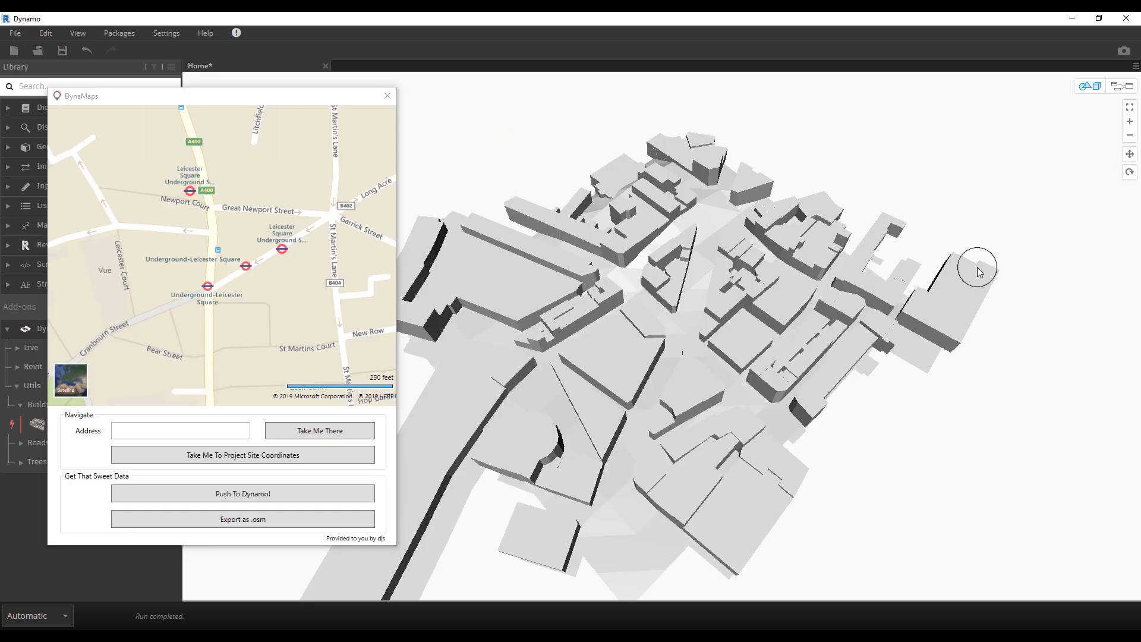
pyautogui.click(1129, 172)
pyautogui.moveTo(968, 316)
pyautogui.mouseDown()
pyautogui.moveTo(902, 283)
pyautogui.moveTo(713, 298)
pyautogui.mouseUp()
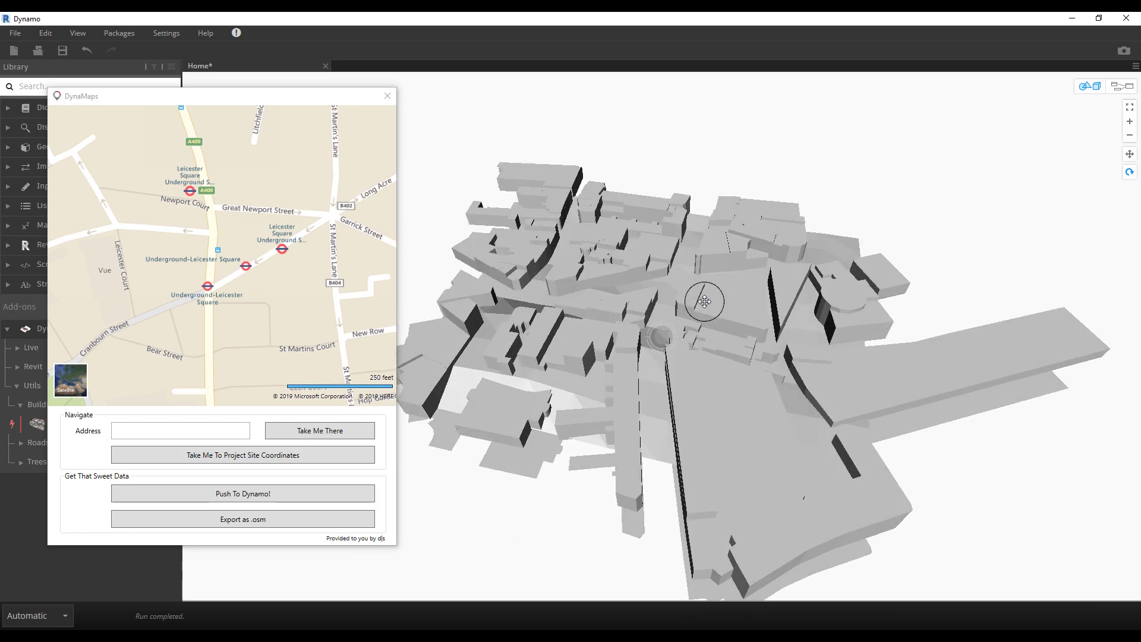
pyautogui.moveTo(920, 315); pyautogui.dragTo(586, 283)
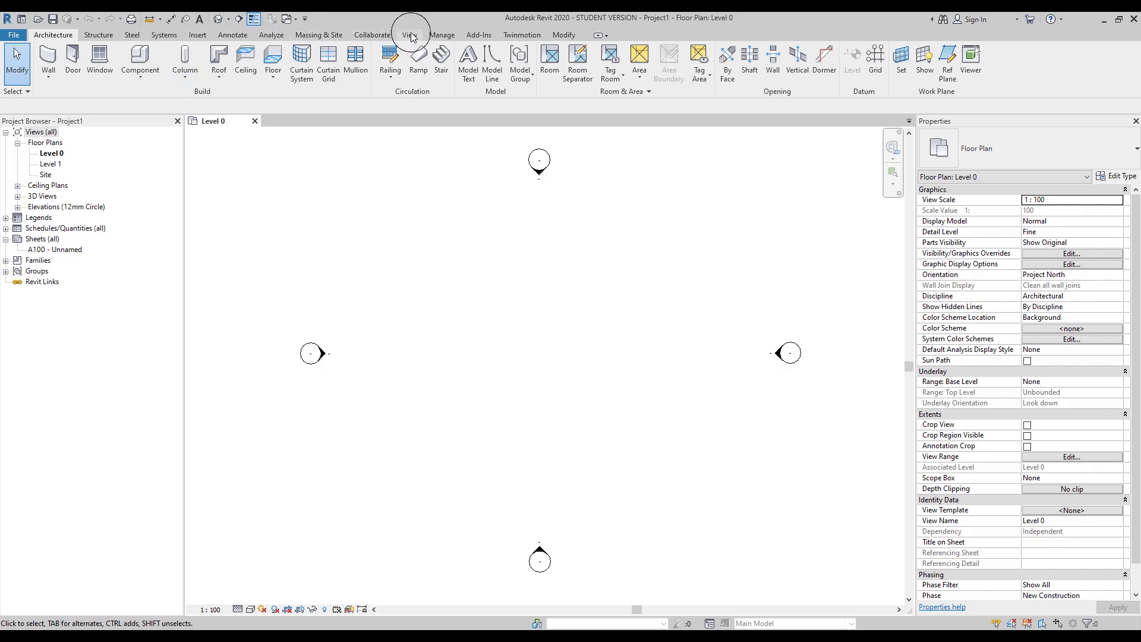
# - Launch Dynamo from the Visual Programming panel on Revit's Manage tab
pyautogui.click(442, 35)
pyautogui.click(1086, 64)
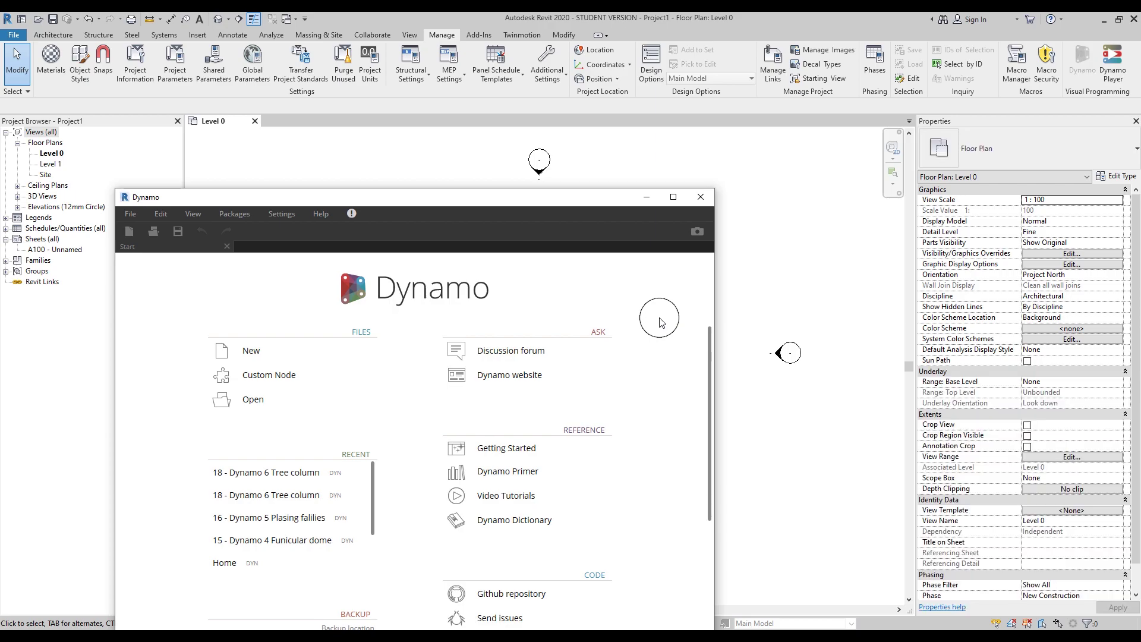
# - Maximize the Dynamo window and start a new empty Home workspace
pyautogui.moveTo(593, 199); pyautogui.dragTo(688, 137)
pyautogui.doubleClick(688, 136)
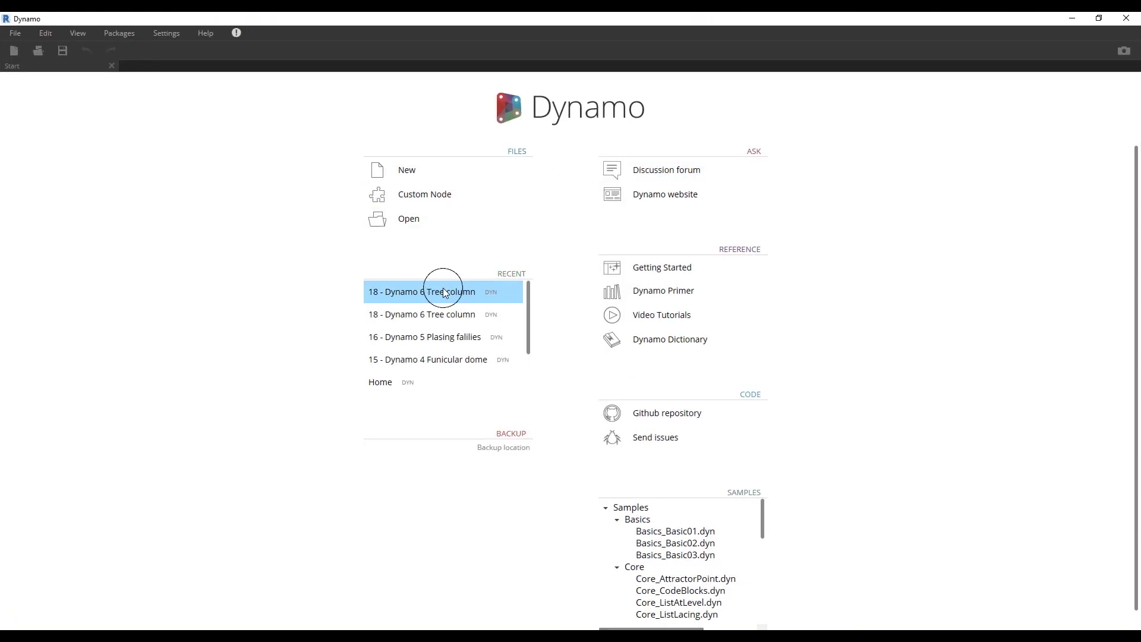
pyautogui.click(409, 173)
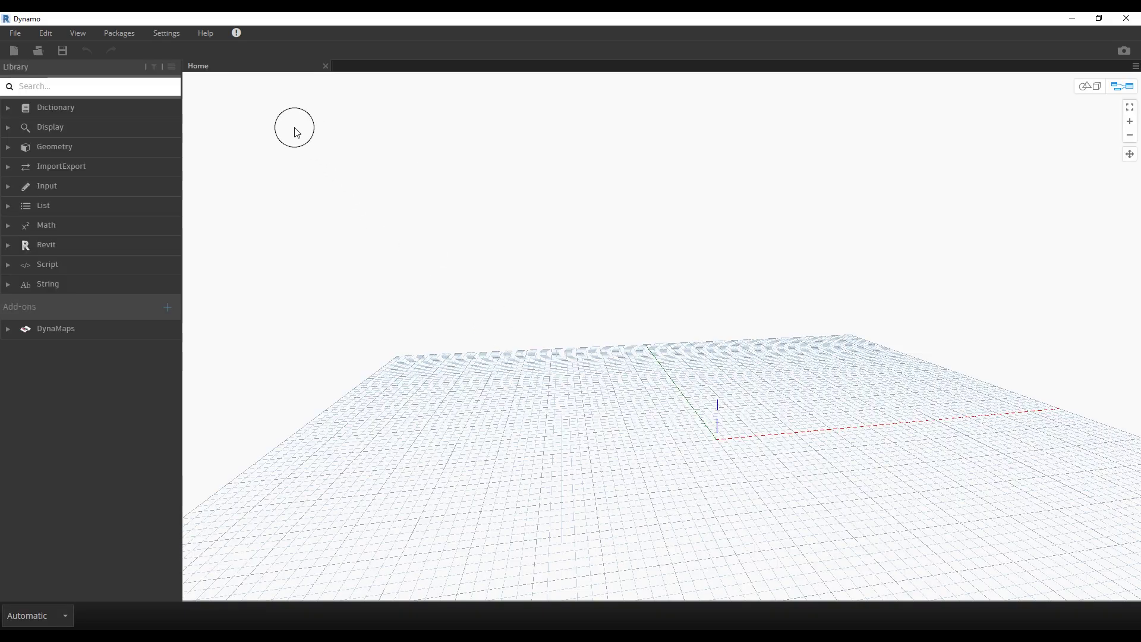
# - Set Geometry Scaling to the Extra large working range and apply it
pyautogui.click(170, 34)
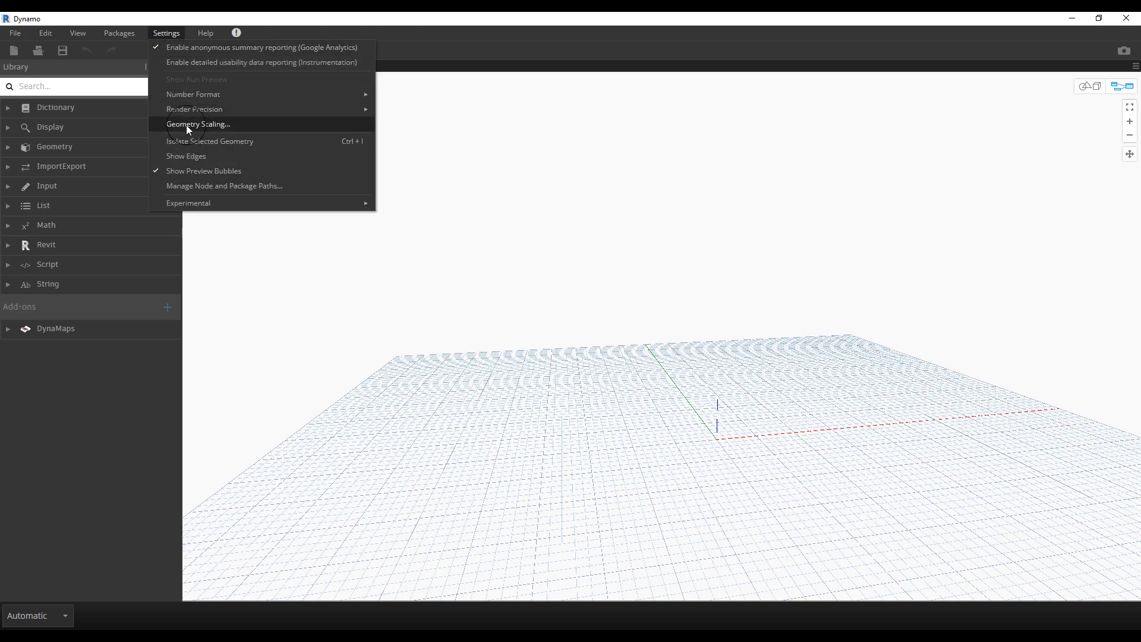
pyautogui.click(187, 125)
pyautogui.click(667, 322)
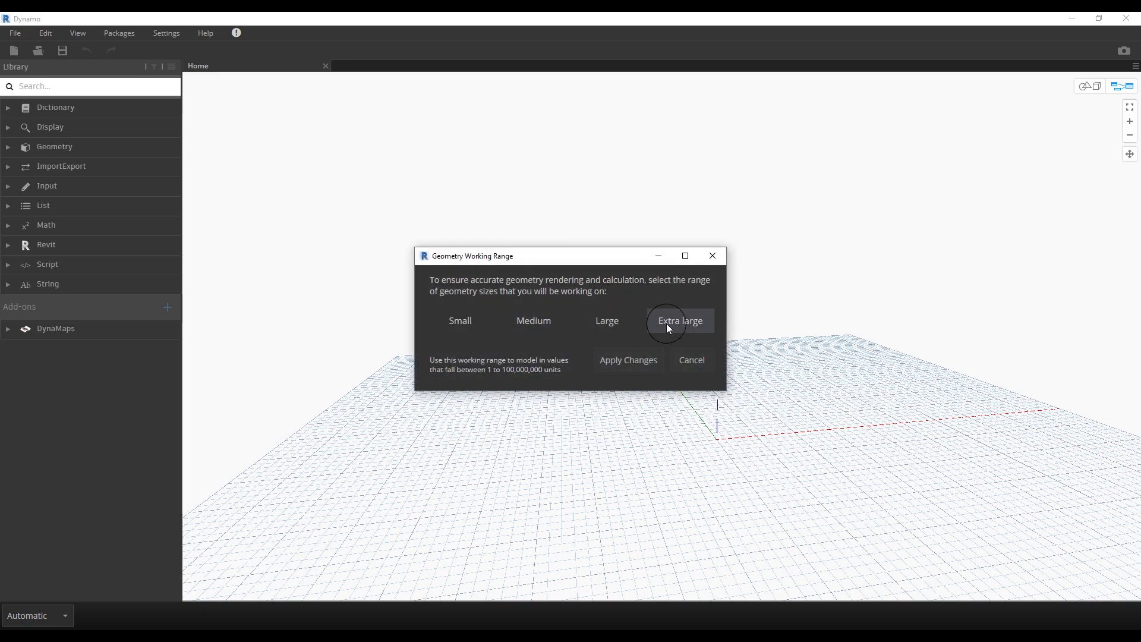
pyautogui.click(645, 357)
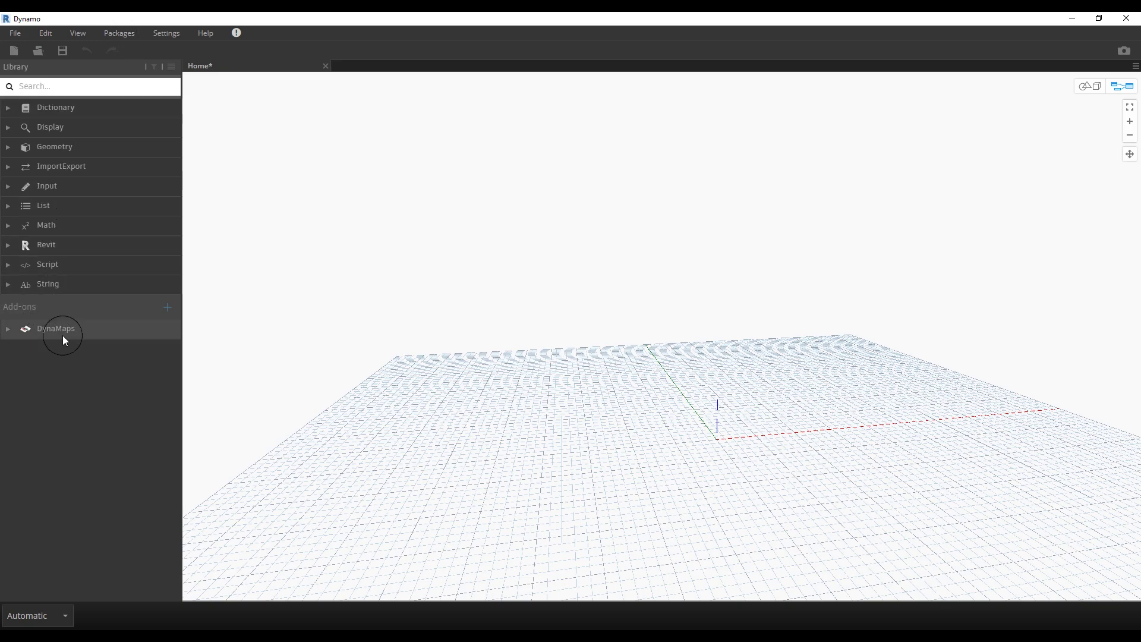
pyautogui.click(122, 34)
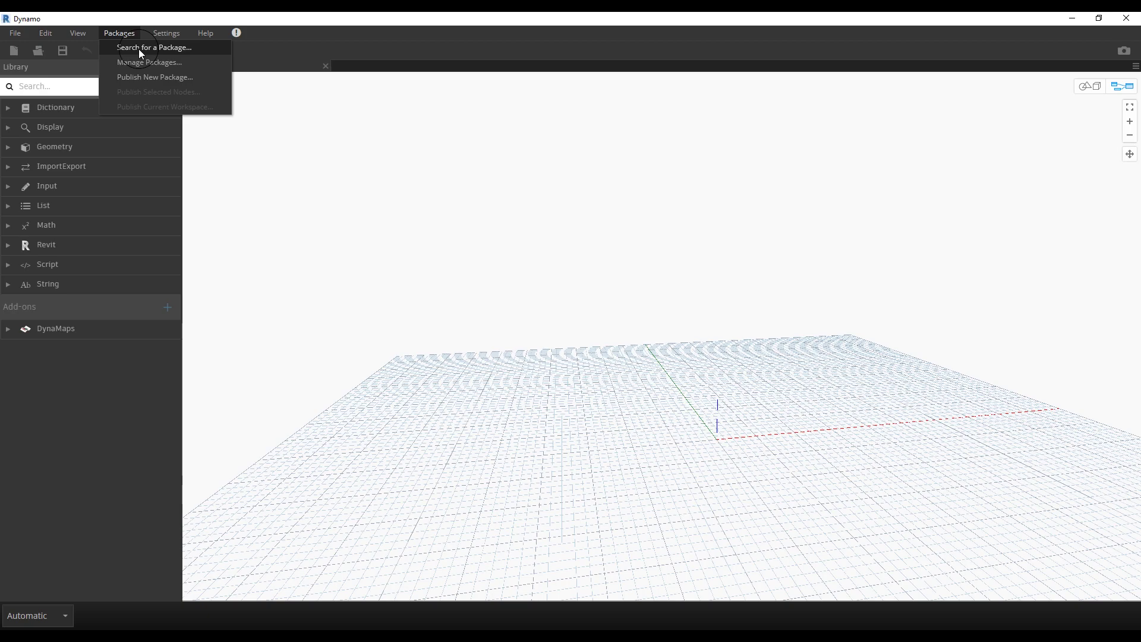
pyautogui.click(139, 50)
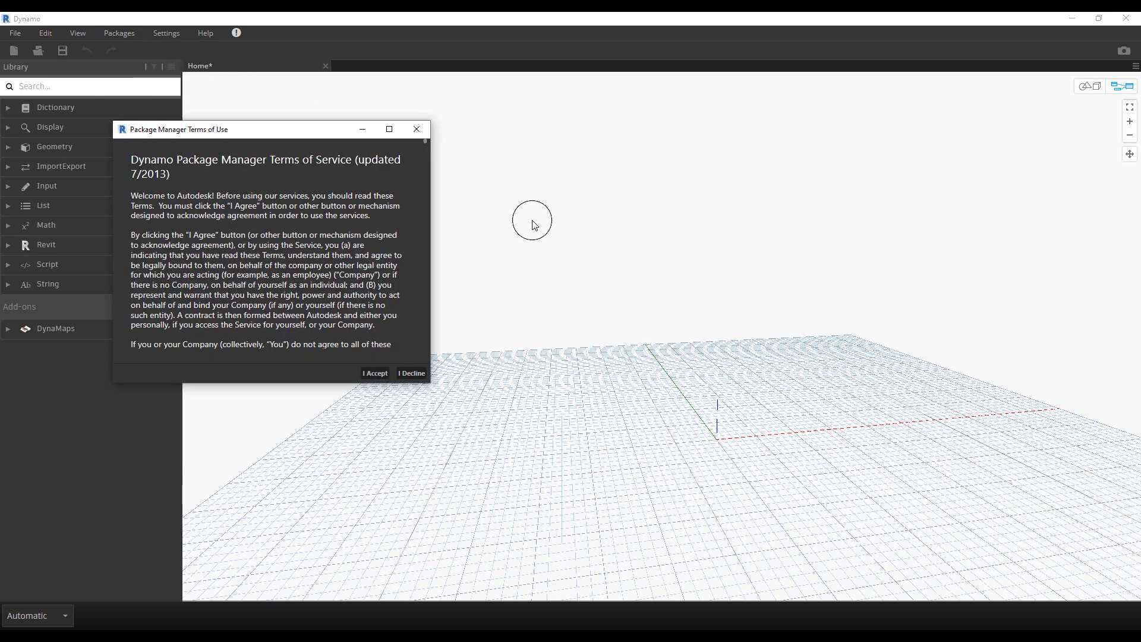
pyautogui.click(375, 374)
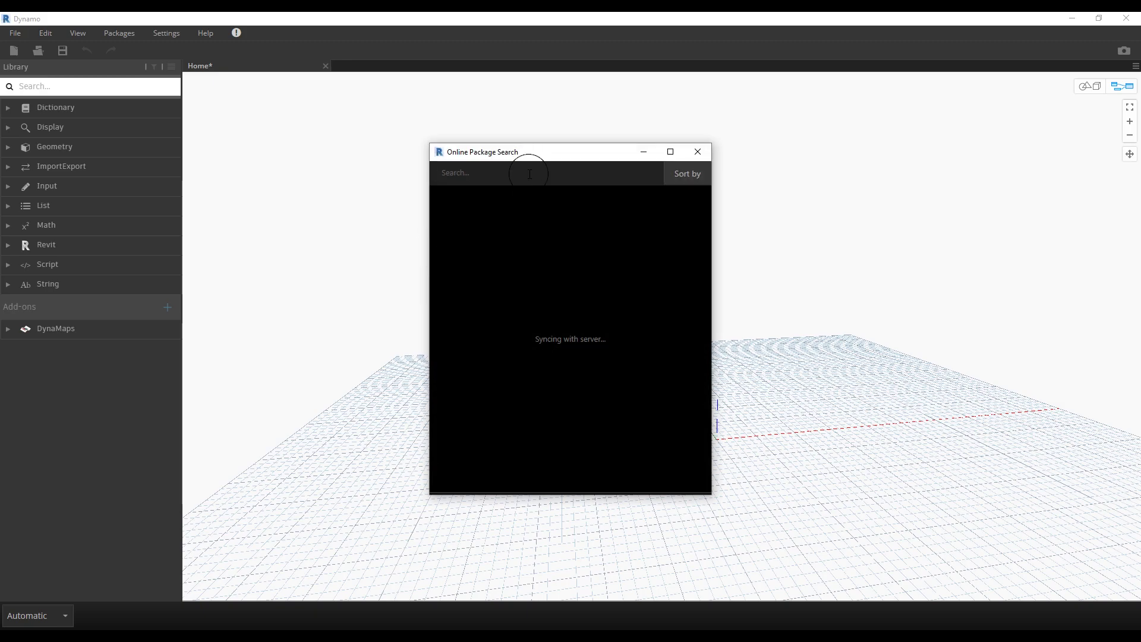
pyautogui.write('dynamaps')
pyautogui.moveTo(509, 153); pyautogui.dragTo(583, 154)
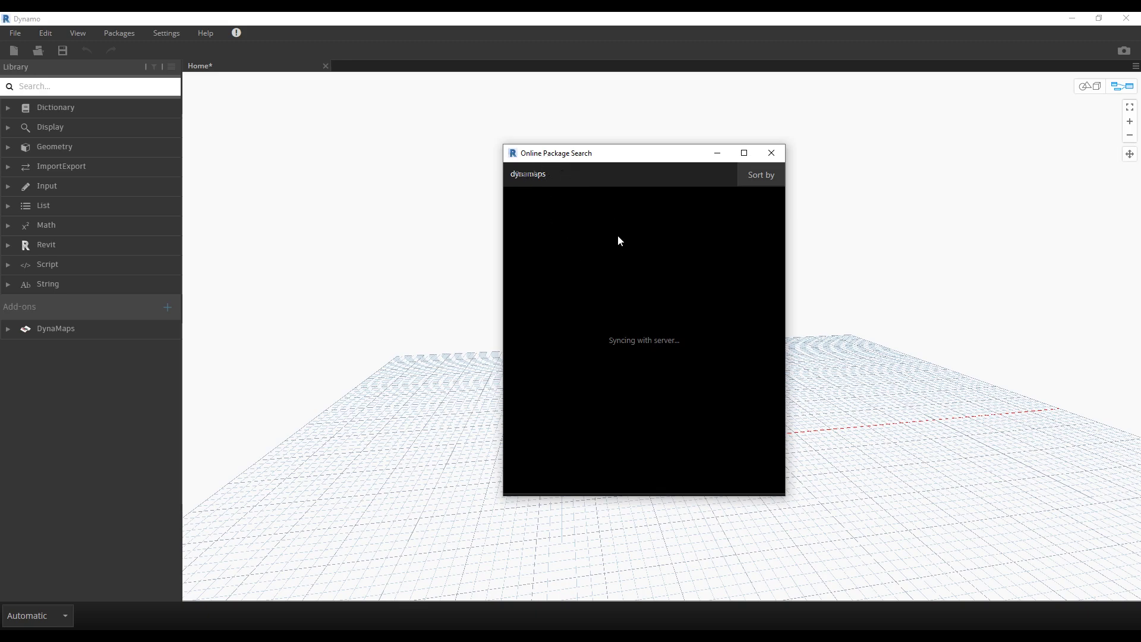
pyautogui.click(565, 177)
pyautogui.doubleClick(565, 176)
pyautogui.click(780, 153)
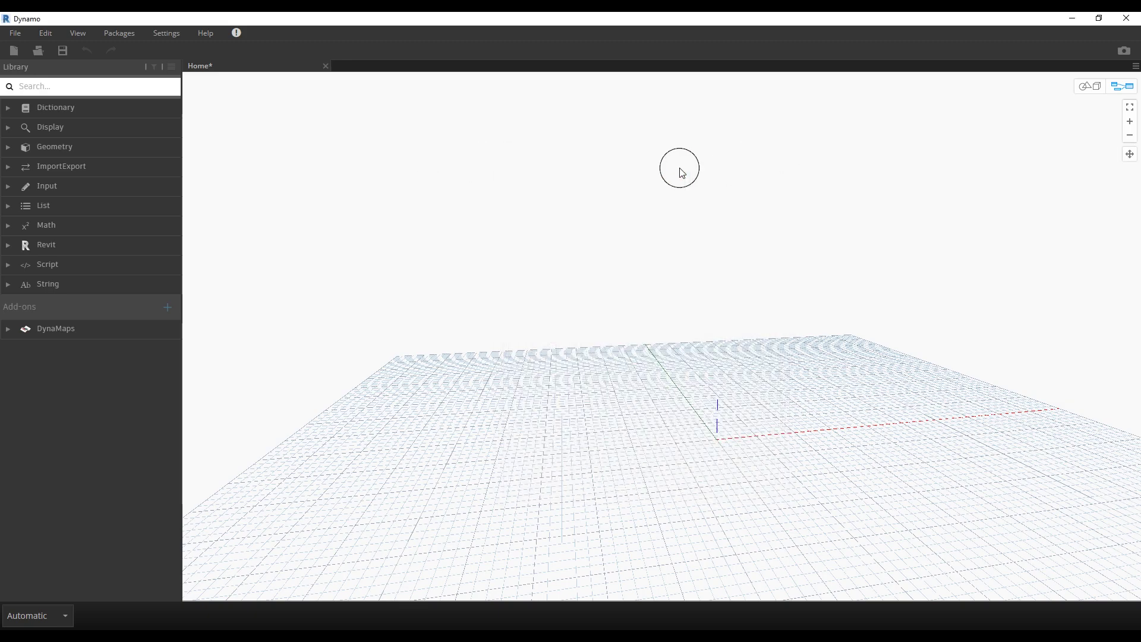
pyautogui.click(119, 33)
pyautogui.click(122, 47)
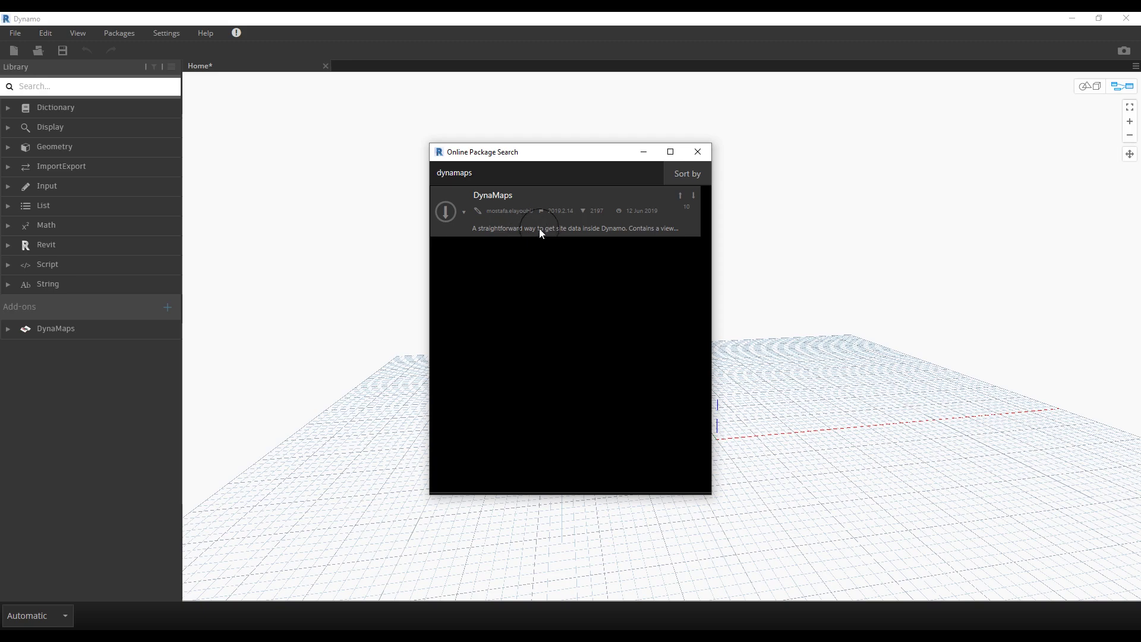
pyautogui.click(699, 152)
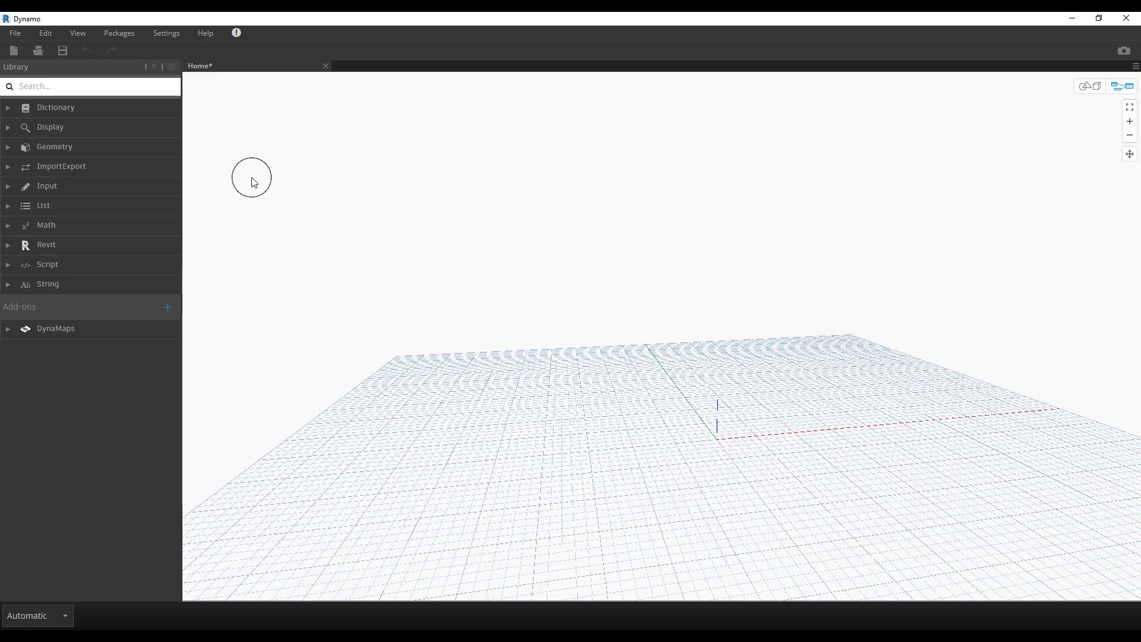
# - Open the DynaMaps map window and zoom in on Lower Manhattan
pyautogui.click(80, 35)
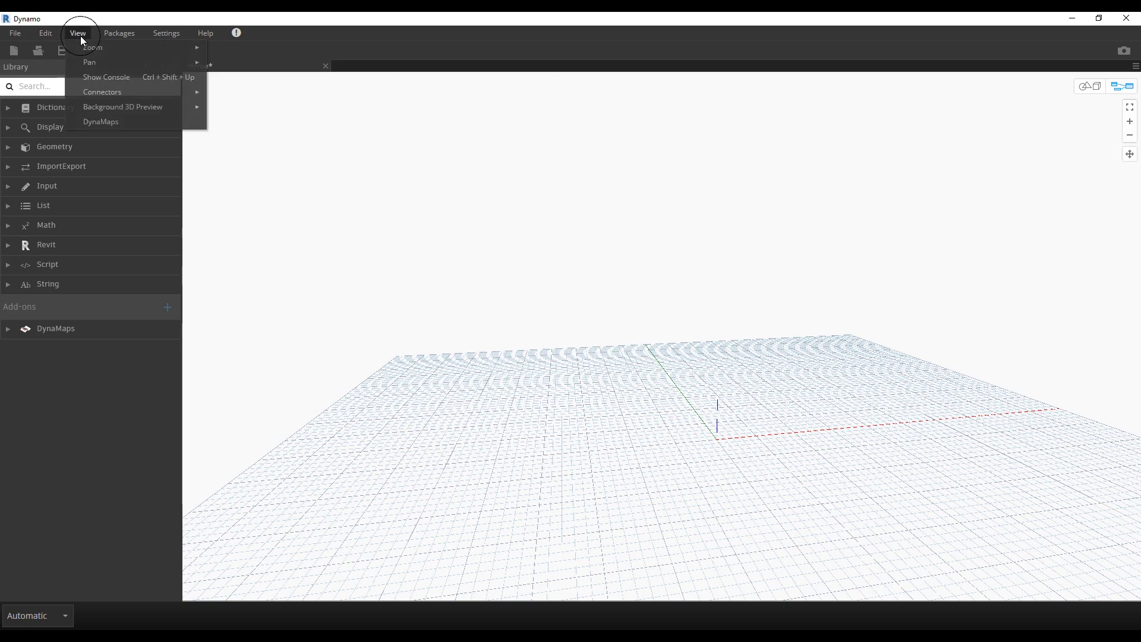
pyautogui.click(91, 126)
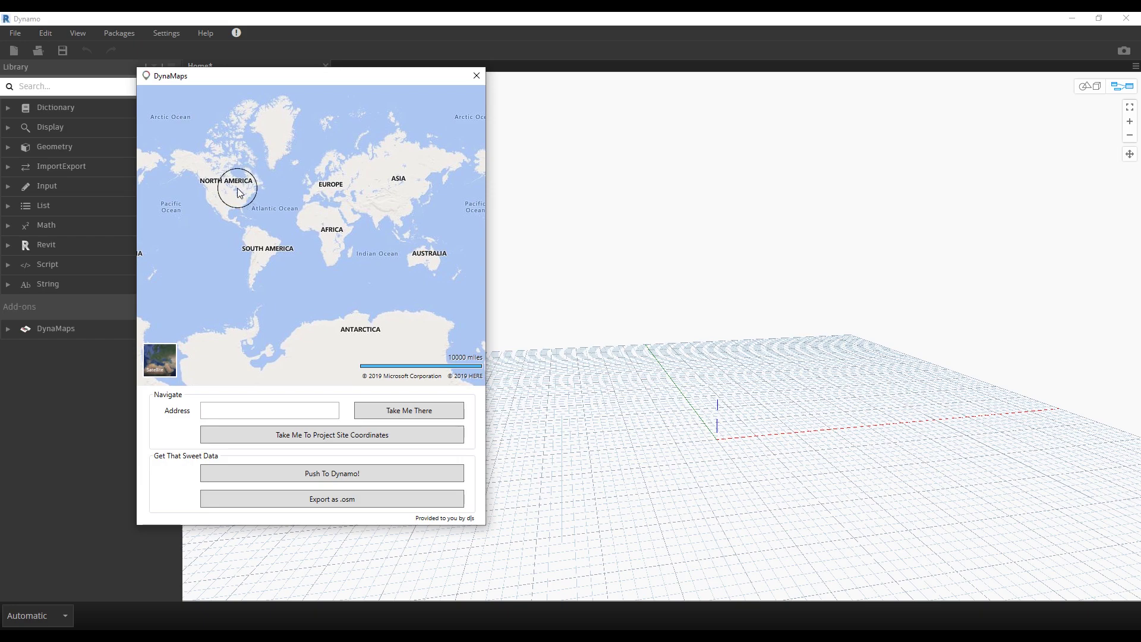
pyautogui.scroll(4, 239, 186)
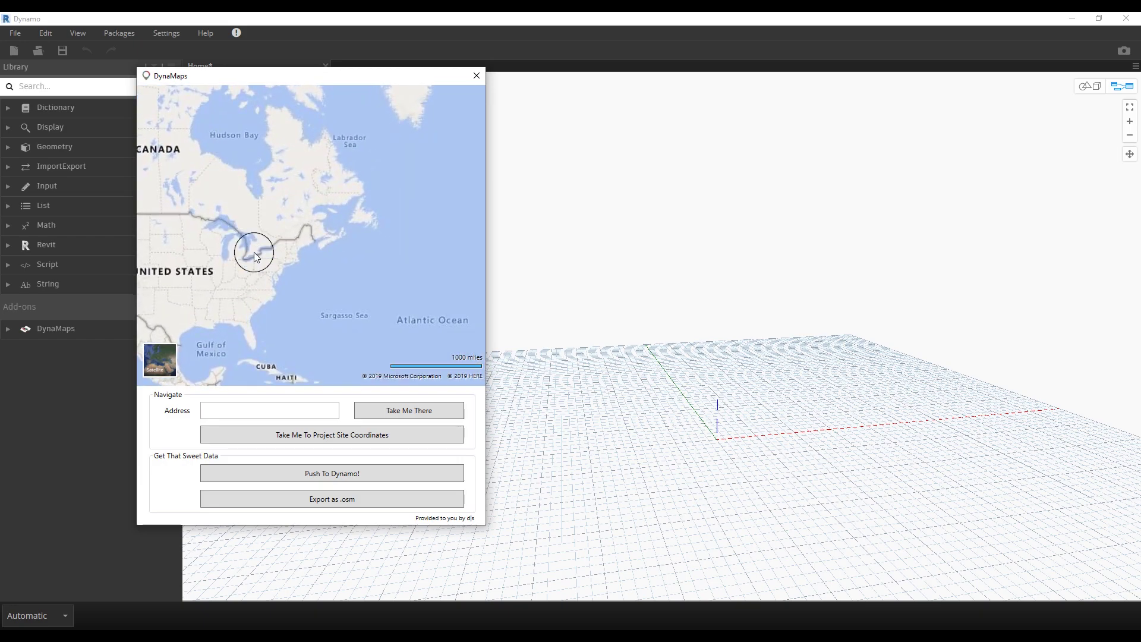
pyautogui.scroll(2, 277, 281)
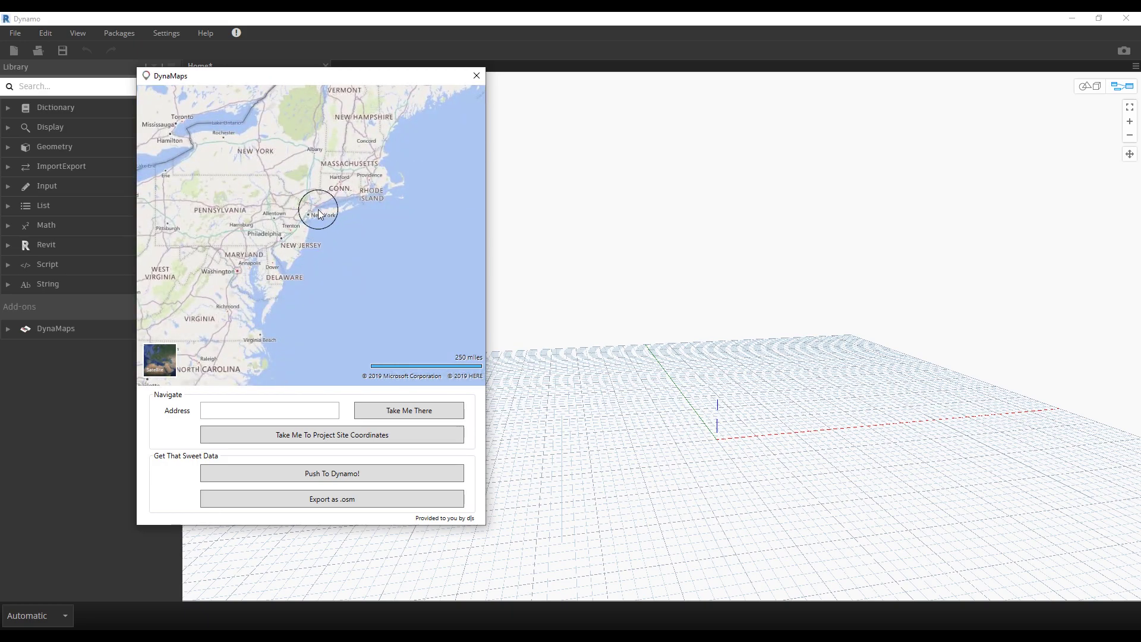
pyautogui.scroll(2, 318, 210)
pyautogui.scroll(3, 266, 236)
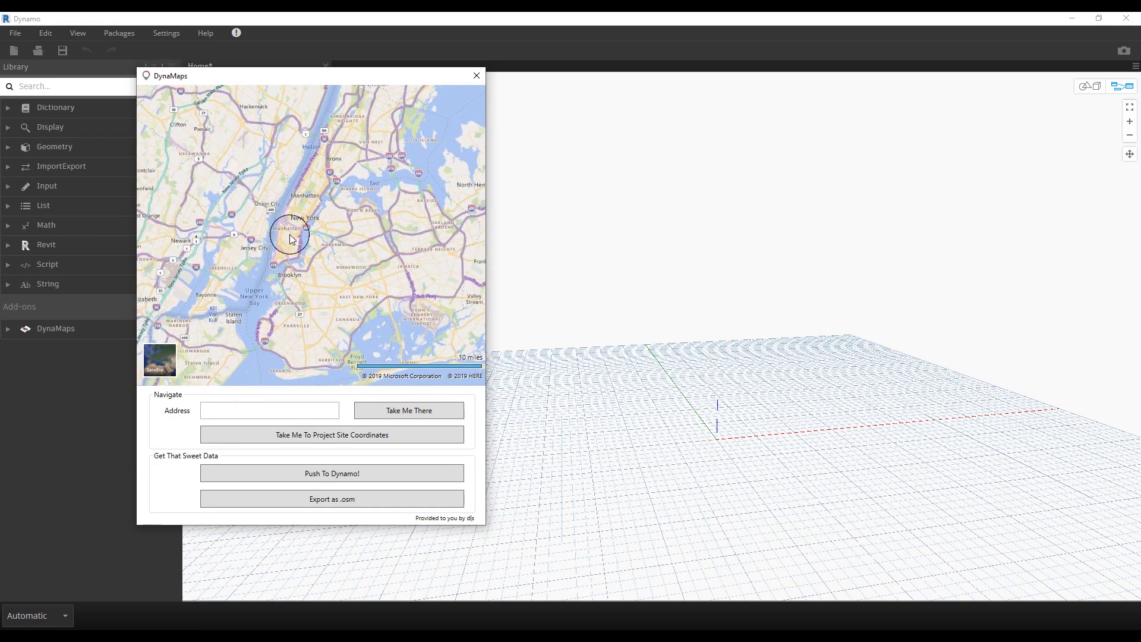
pyautogui.scroll(4, 287, 237)
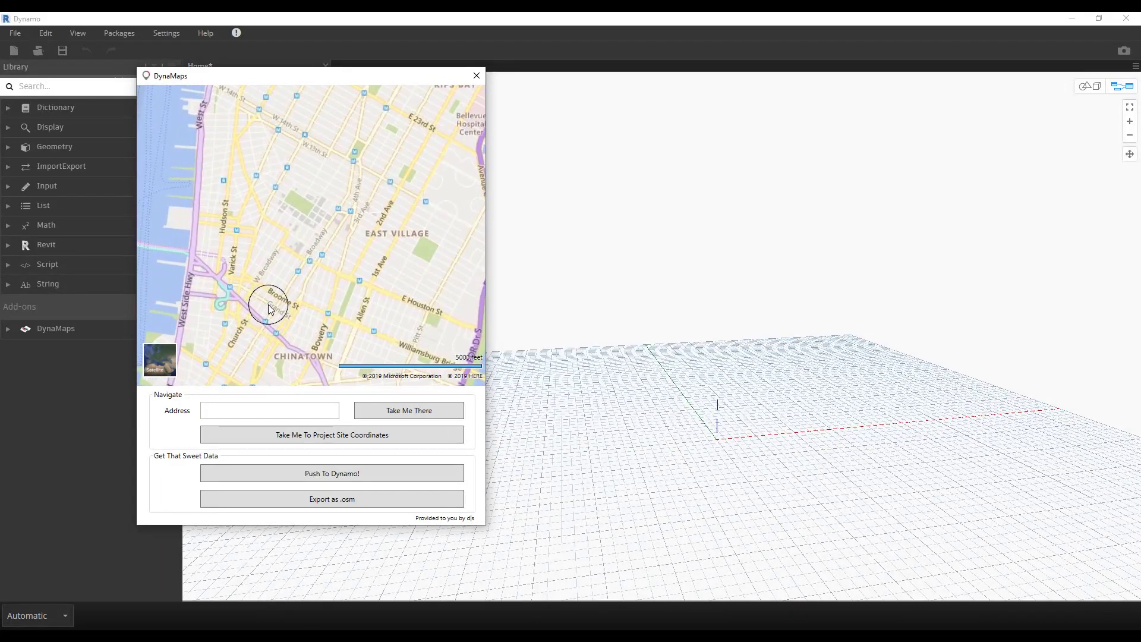
pyautogui.moveTo(269, 304); pyautogui.dragTo(309, 237)
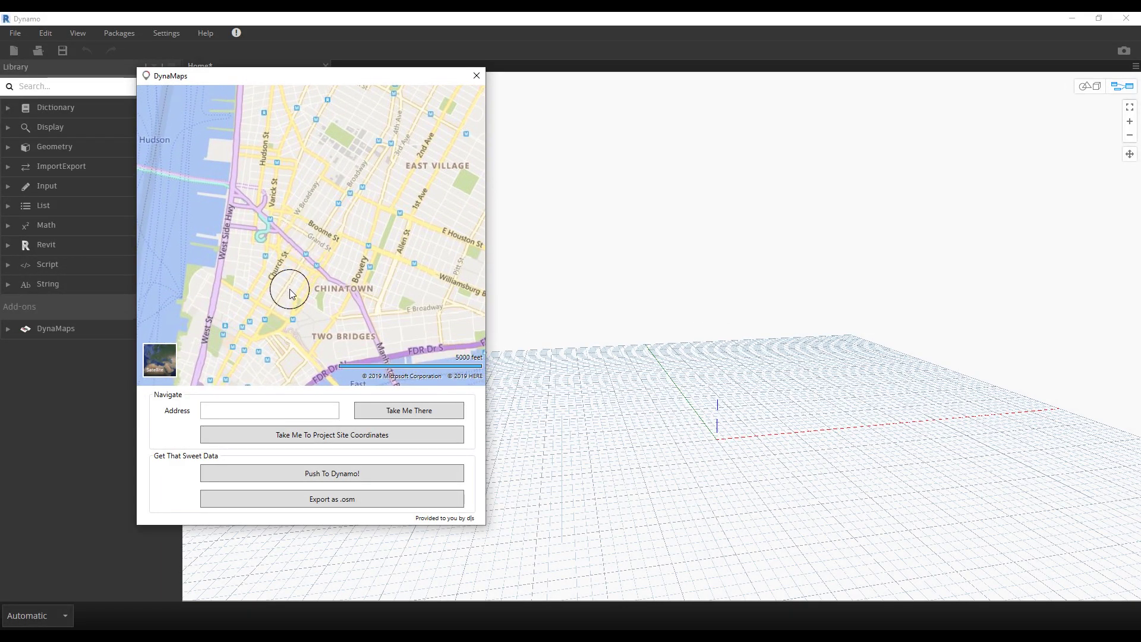
# - Pan the map south to the streets just below City Hall Park
pyautogui.scroll(2, 289, 294)
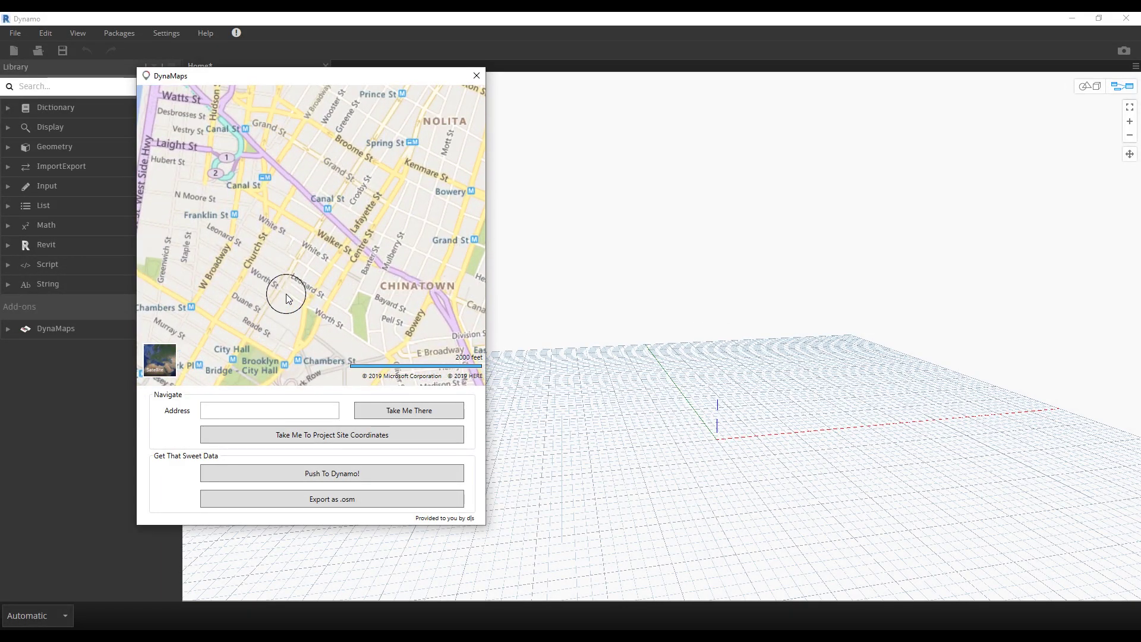
pyautogui.moveTo(281, 307); pyautogui.dragTo(366, 169)
pyautogui.moveTo(247, 357)
pyautogui.mouseDown()
pyautogui.moveTo(316, 243)
pyautogui.moveTo(280, 263)
pyautogui.moveTo(291, 298)
pyautogui.mouseUp()
pyautogui.scroll(3, 291, 299)
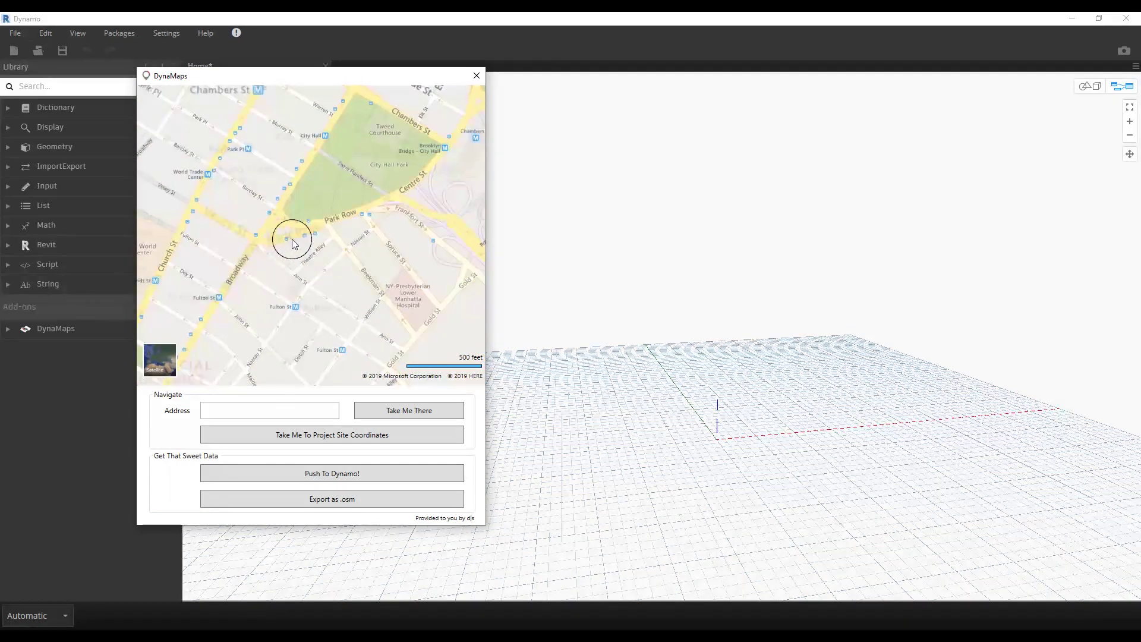
pyautogui.scroll(-1, 319, 232)
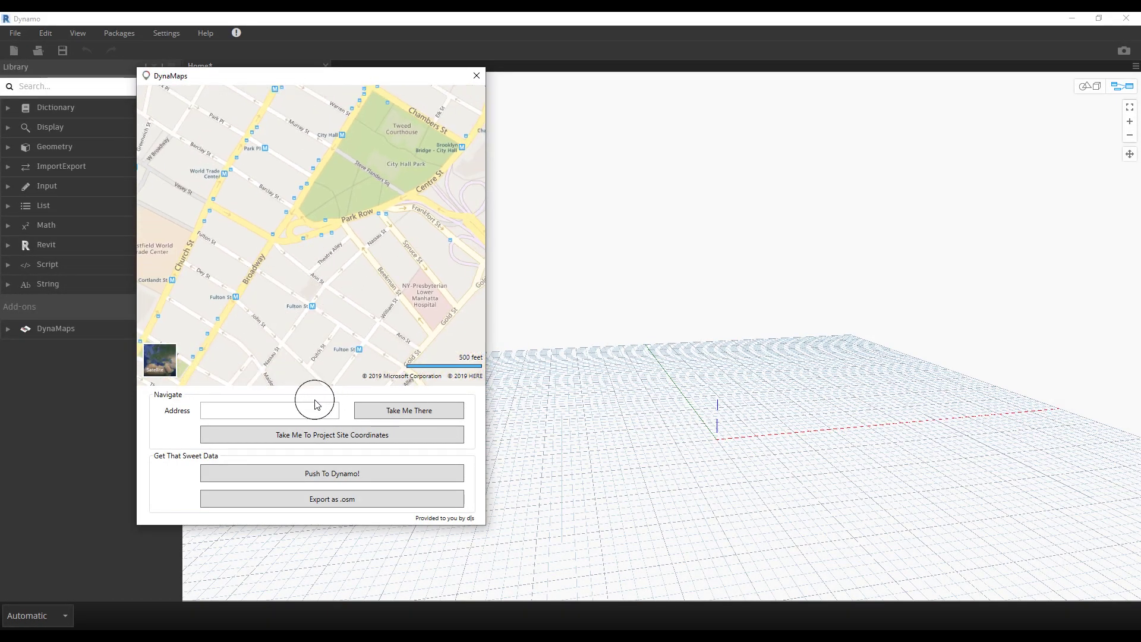
# - Push the Lower Manhattan map area to Dynamo and move the DynaMaps window to the right
pyautogui.click(277, 407)
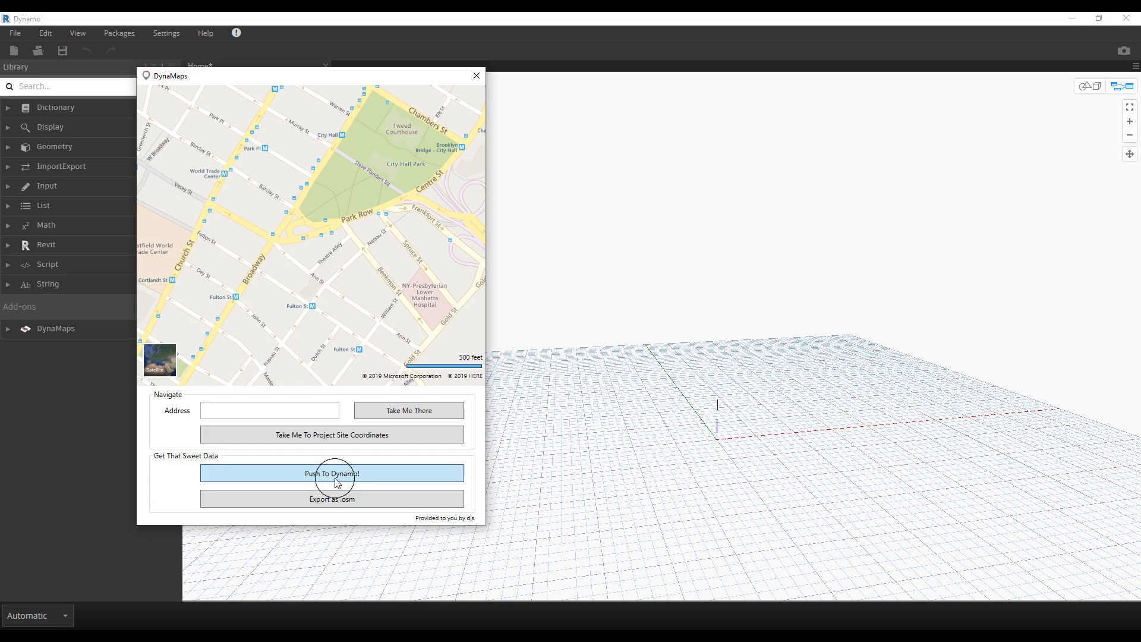
pyautogui.click(337, 483)
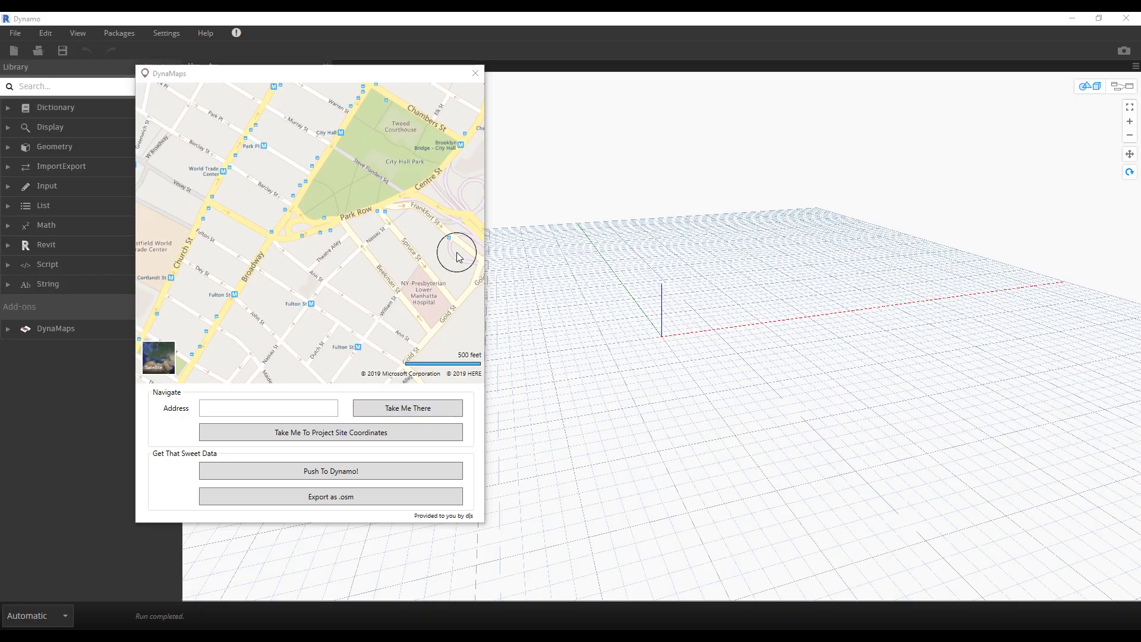
pyautogui.moveTo(276, 73); pyautogui.dragTo(330, 182)
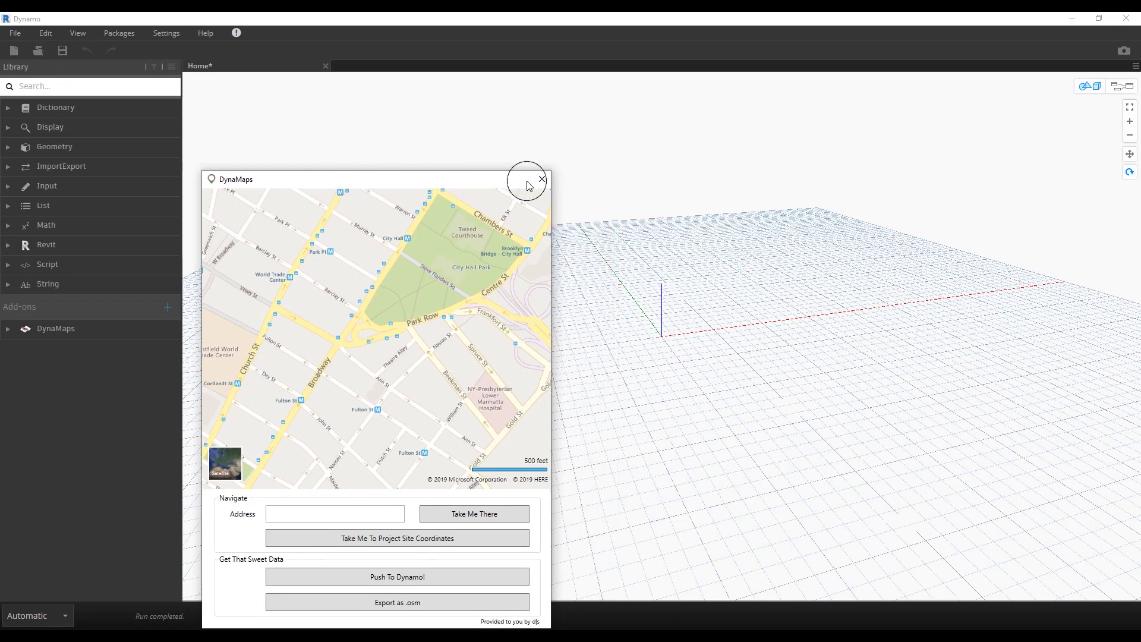
pyautogui.moveTo(258, 183); pyautogui.dragTo(1070, 222)
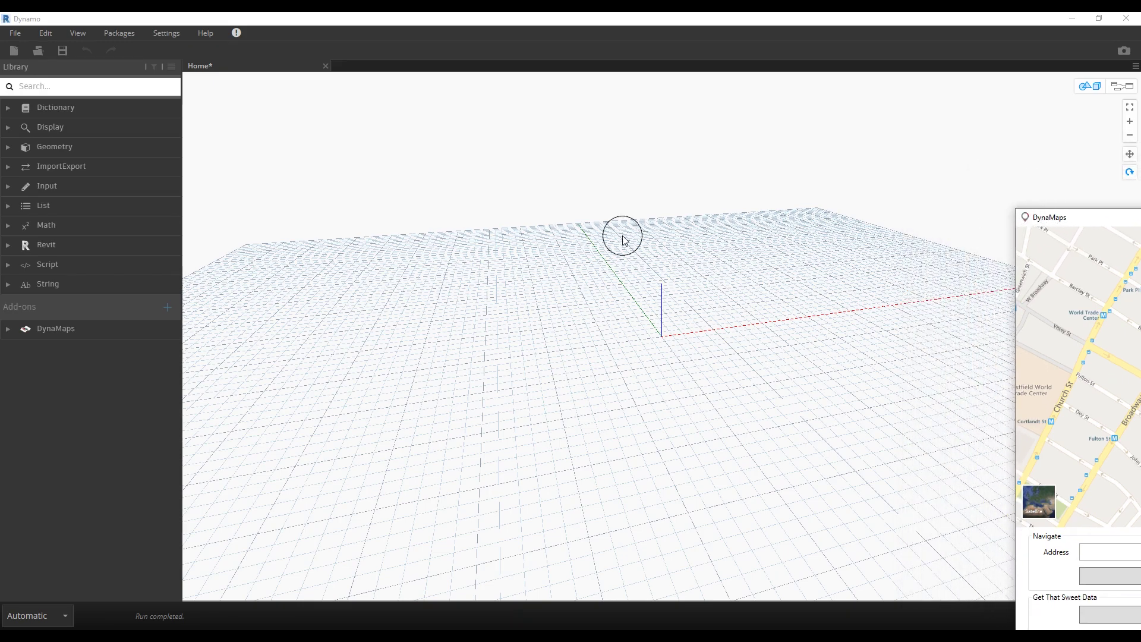
# - Place a BuildingFootPrintPolygons node from DynaMaps > Live > Buildings onto the canvas
pyautogui.click(13, 332)
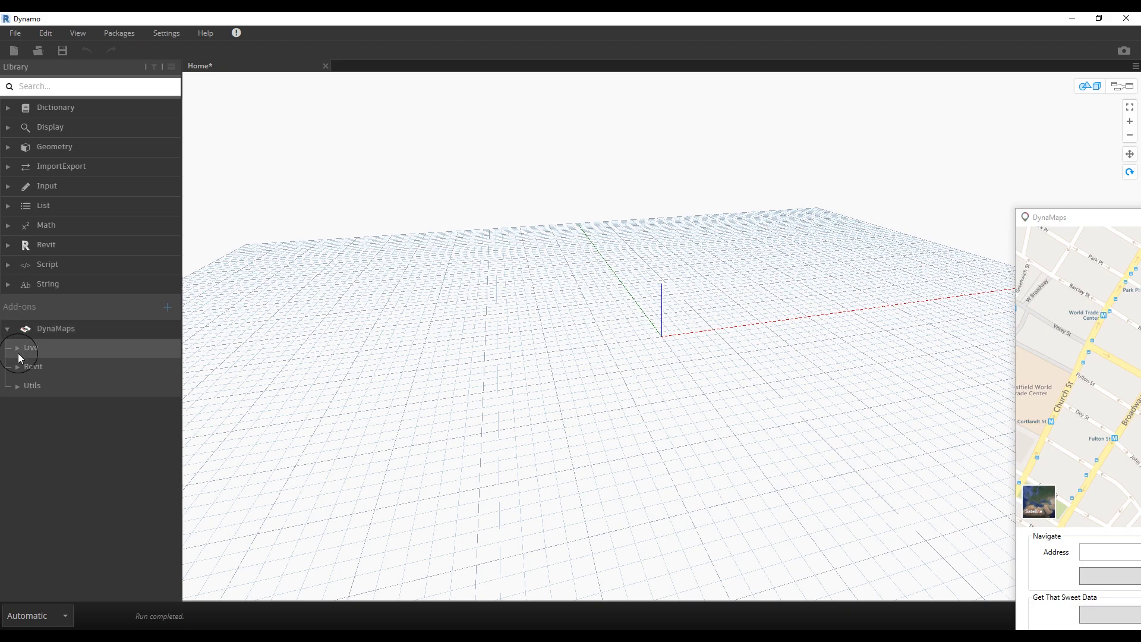
pyautogui.click(19, 348)
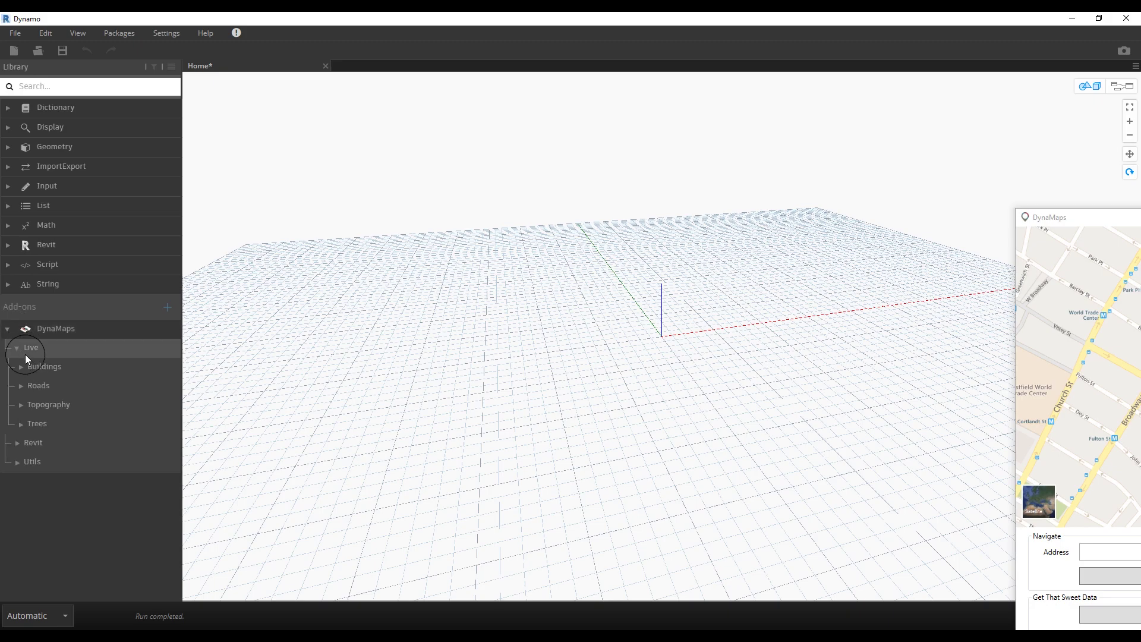
pyautogui.click(20, 368)
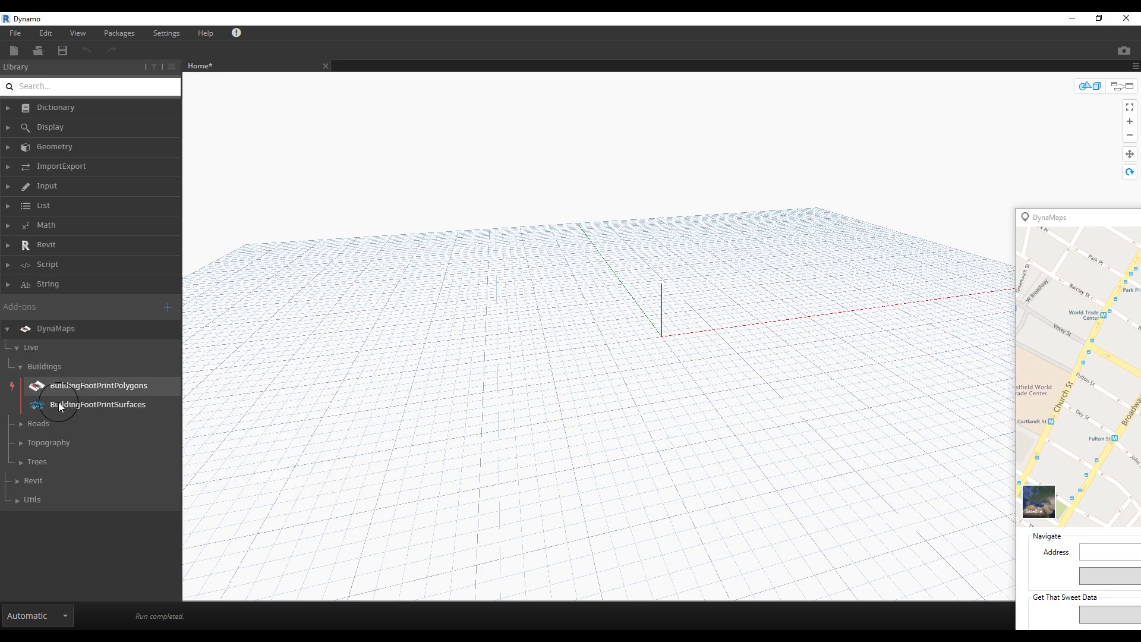
pyautogui.moveTo(61, 407)
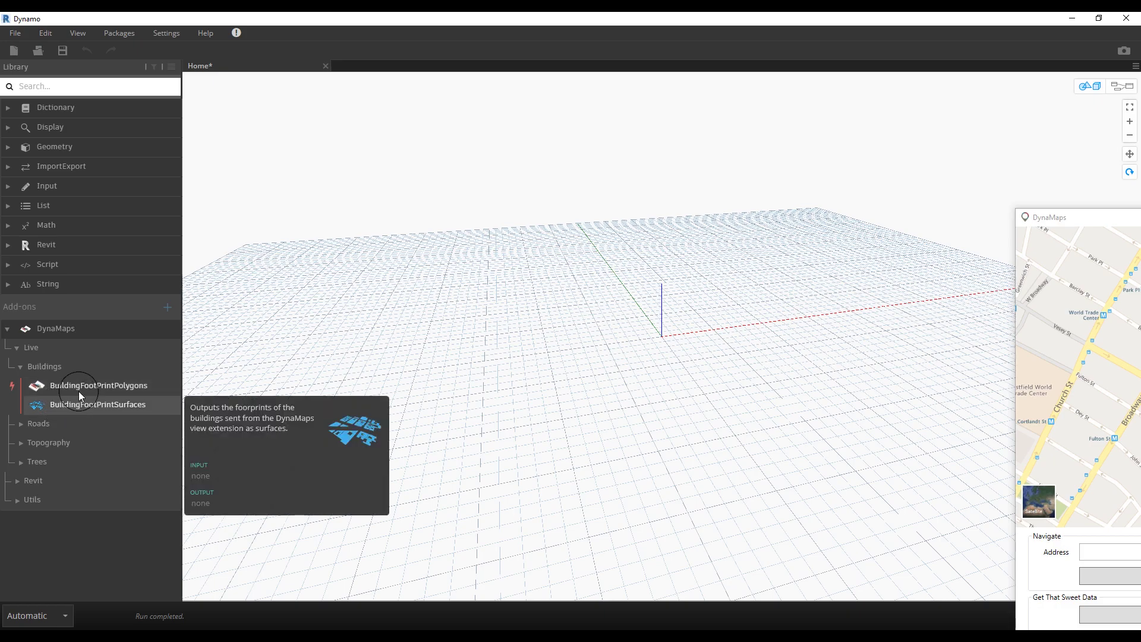
pyautogui.moveTo(82, 389)
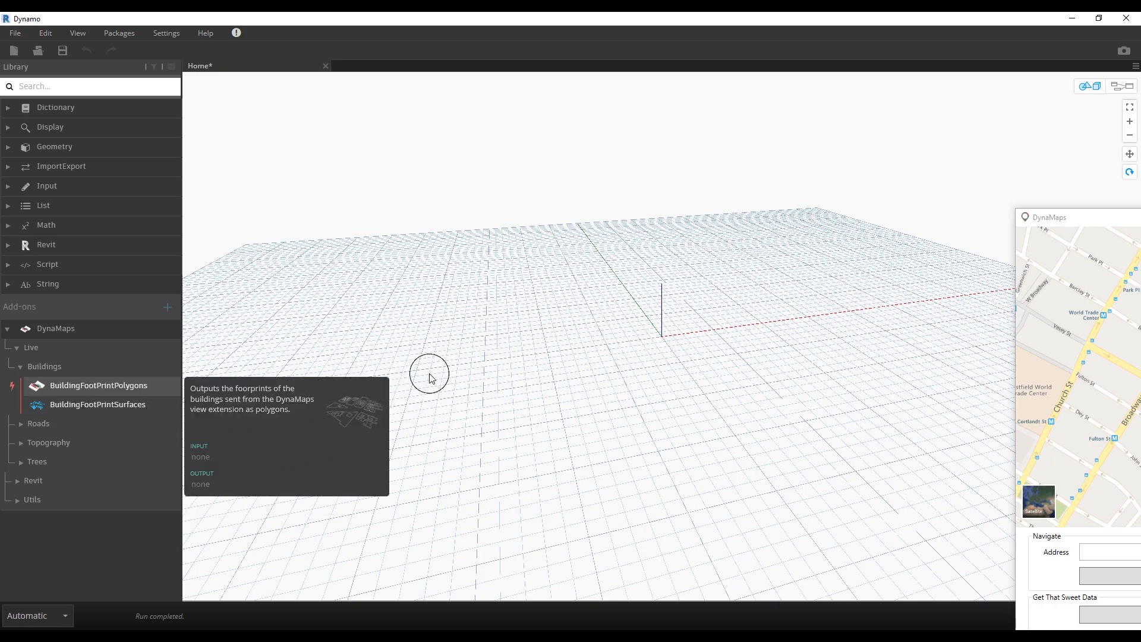
pyautogui.moveTo(428, 373); pyautogui.dragTo(425, 372)
pyautogui.moveTo(425, 372); pyautogui.dragTo(512, 326, button='right')
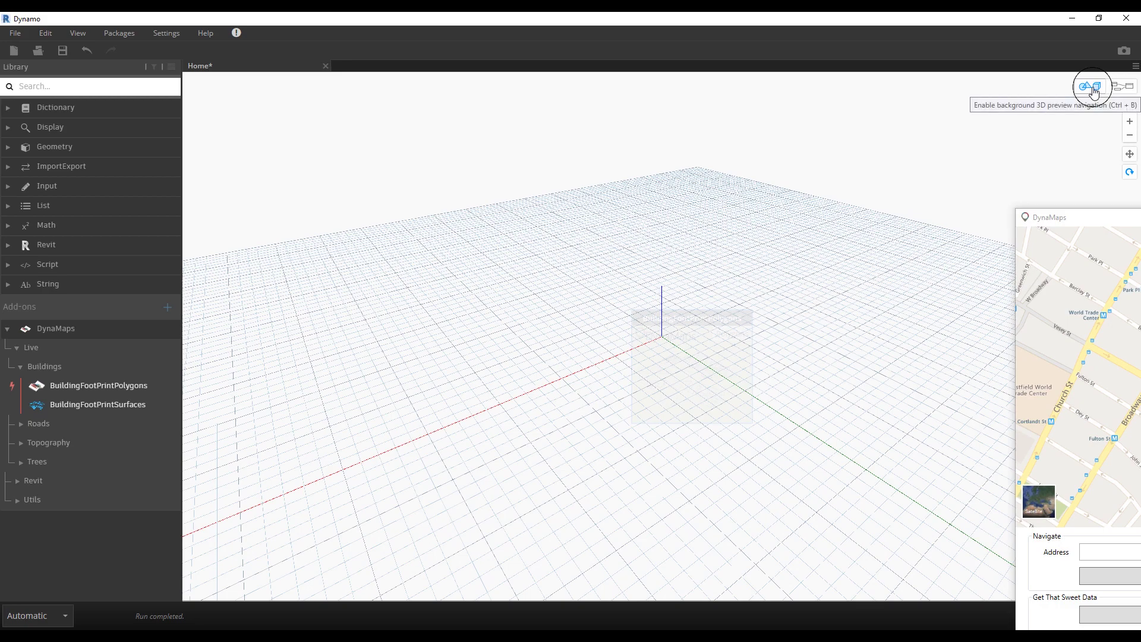
# - Zoom the 3D preview to fit the footprint outlines, then return to graph navigation with panning enabled
pyautogui.click(1095, 90)
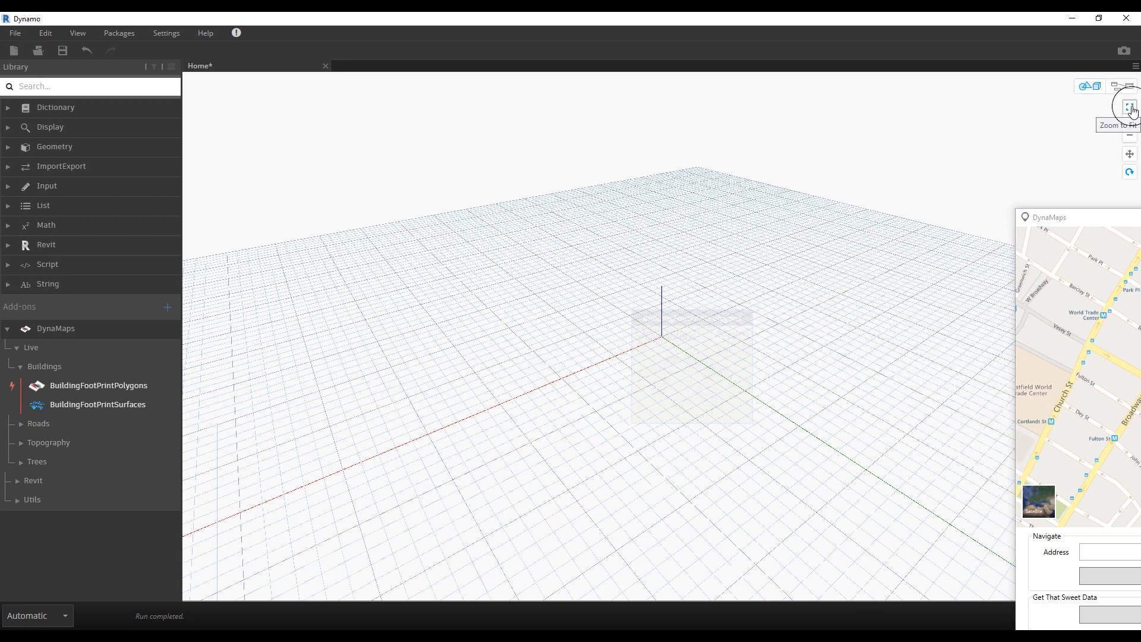
pyautogui.click(1130, 109)
pyautogui.scroll(5, 686, 318)
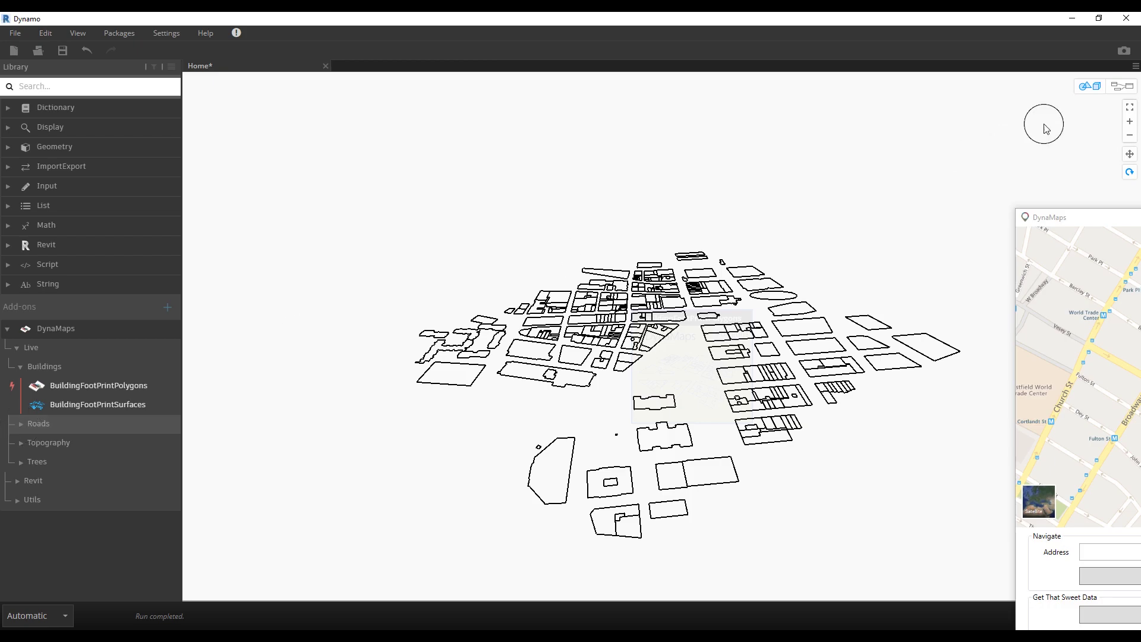
pyautogui.click(1121, 87)
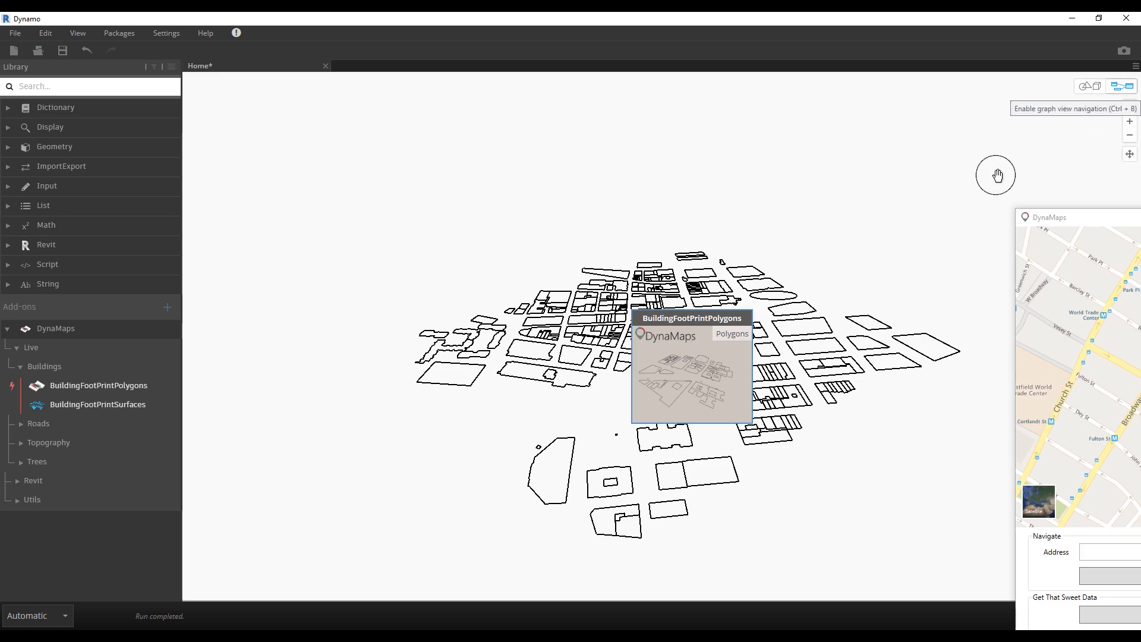
pyautogui.rightClick(503, 277)
pyautogui.click(531, 421)
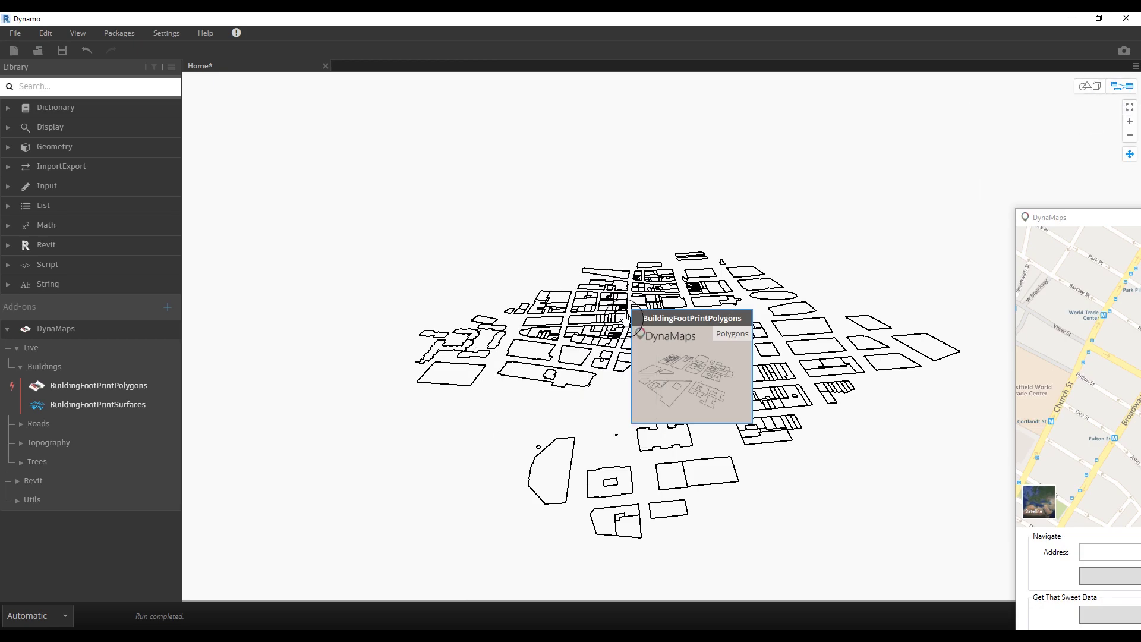
# - Move the BuildingFootPrintPolygons node to the upper left of the canvas
pyautogui.rightClick(580, 242)
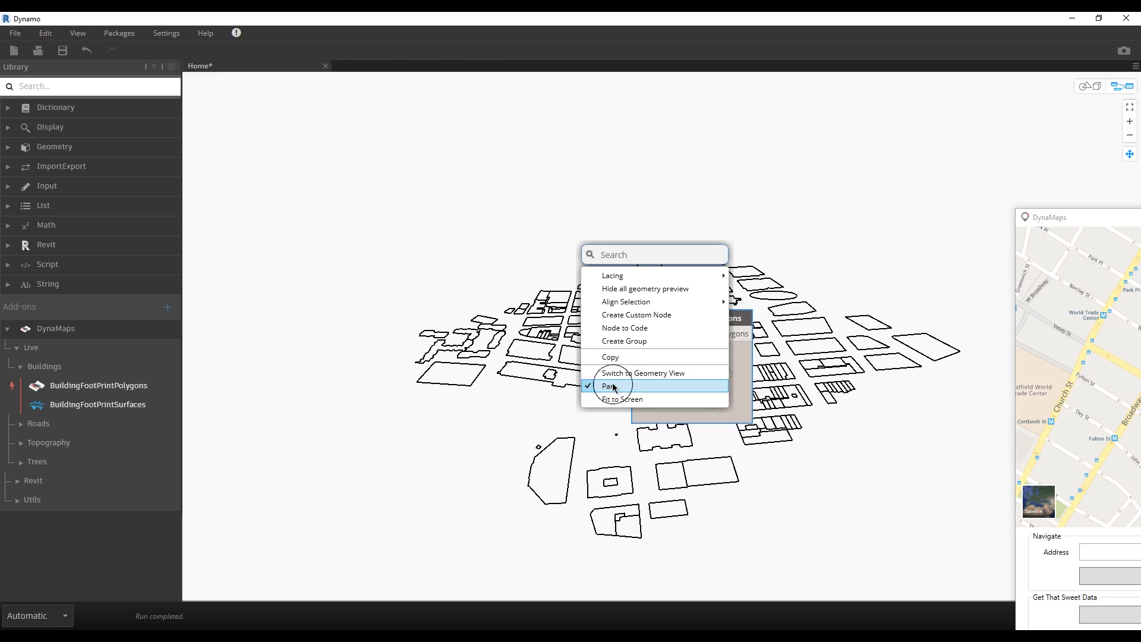
pyautogui.click(578, 349)
pyautogui.moveTo(667, 326); pyautogui.dragTo(252, 142)
# - Place a RoadsAsPolycurves node from Live > Roads below the footprints node
pyautogui.click(16, 425)
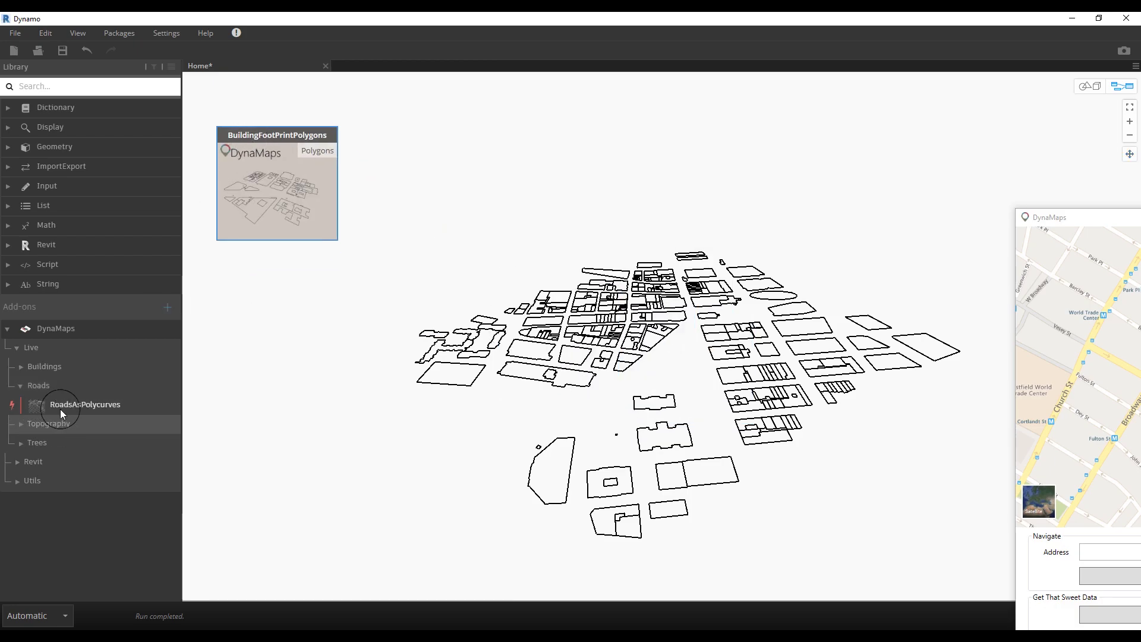
pyautogui.moveTo(81, 409)
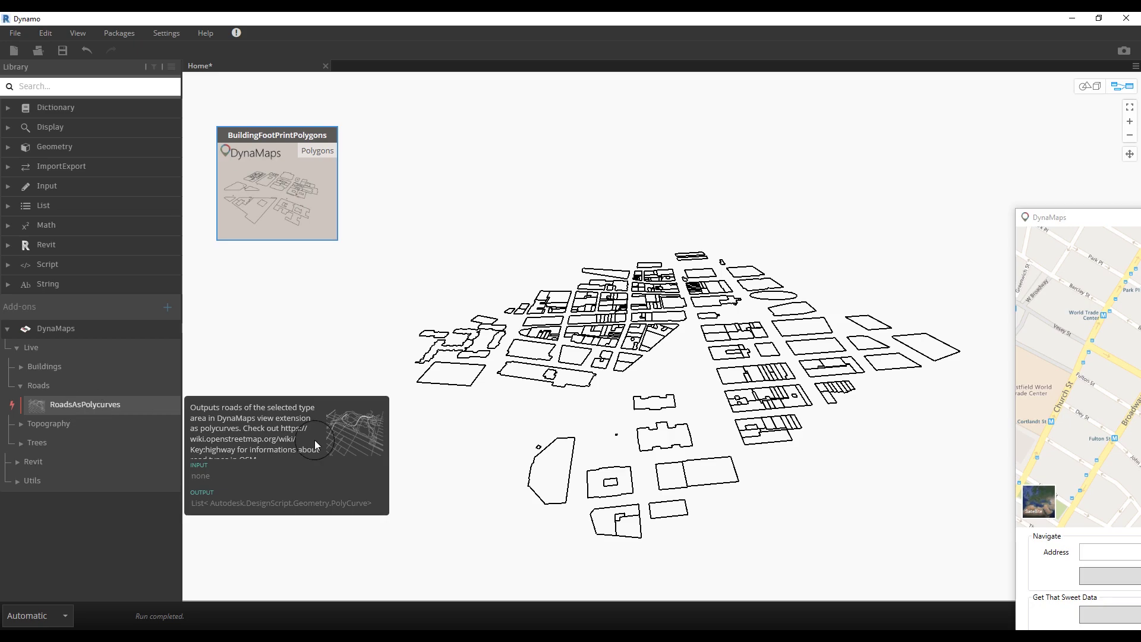
pyautogui.moveTo(697, 331); pyautogui.dragTo(252, 271)
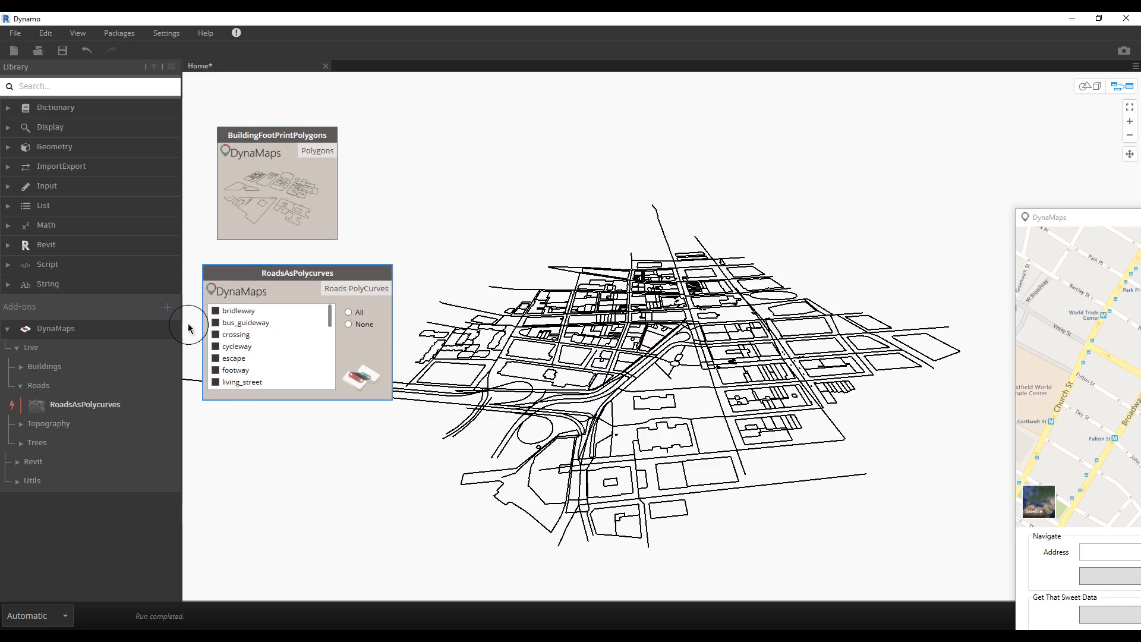
pyautogui.click(21, 426)
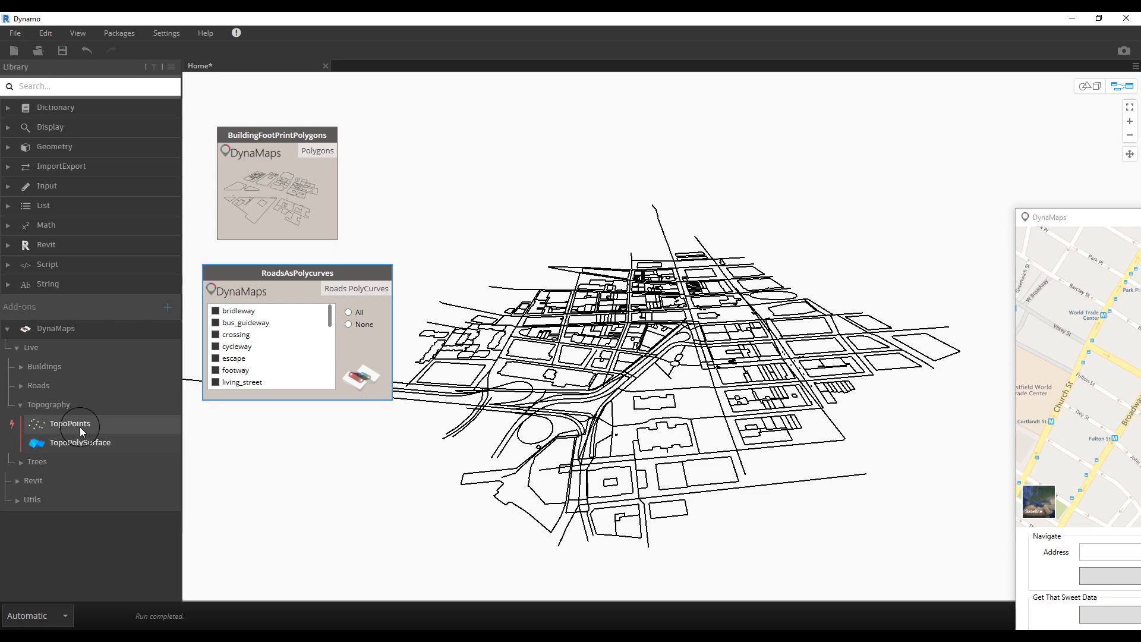
pyautogui.moveTo(84, 426)
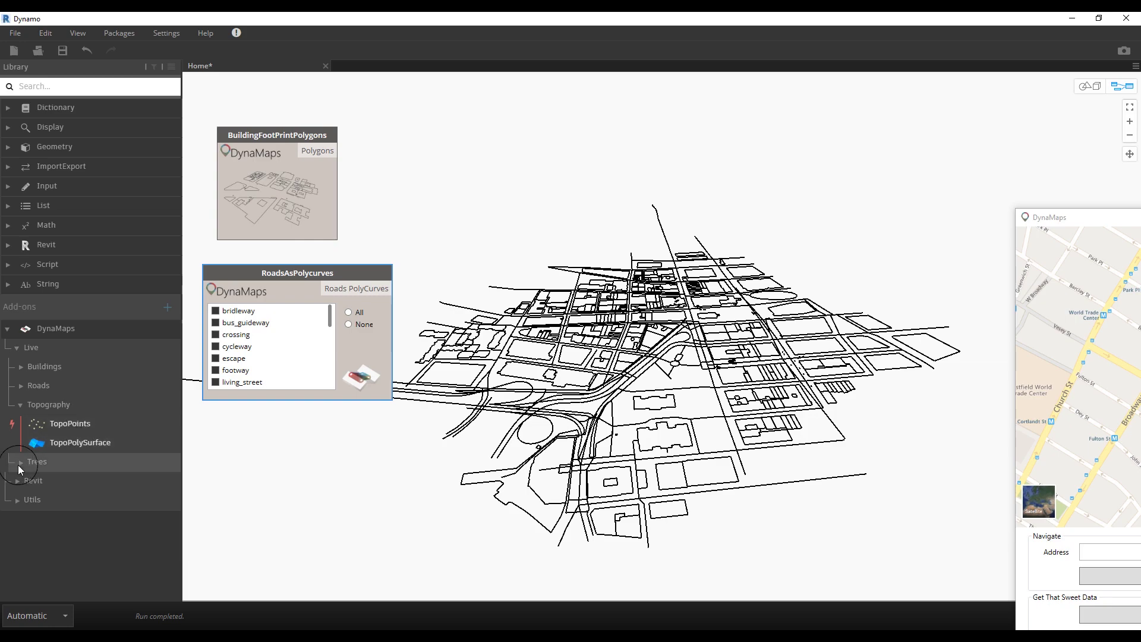
# - Add a TreePoints node from the Trees category and move it to the lower left
pyautogui.click(19, 464)
pyautogui.click(68, 442)
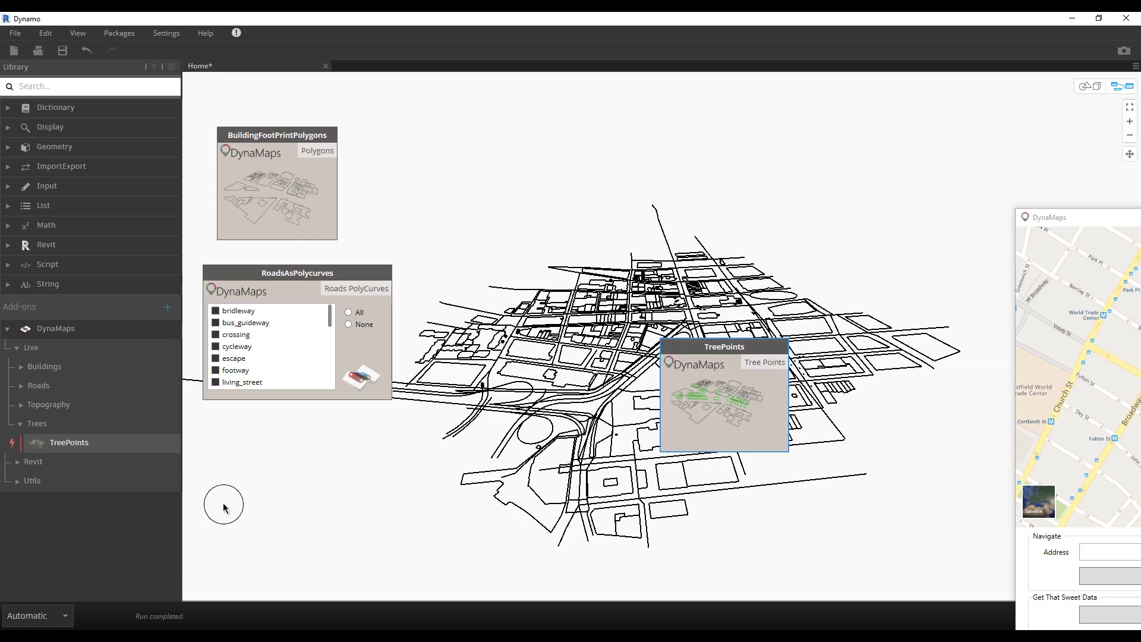
pyautogui.moveTo(703, 348); pyautogui.dragTo(344, 448)
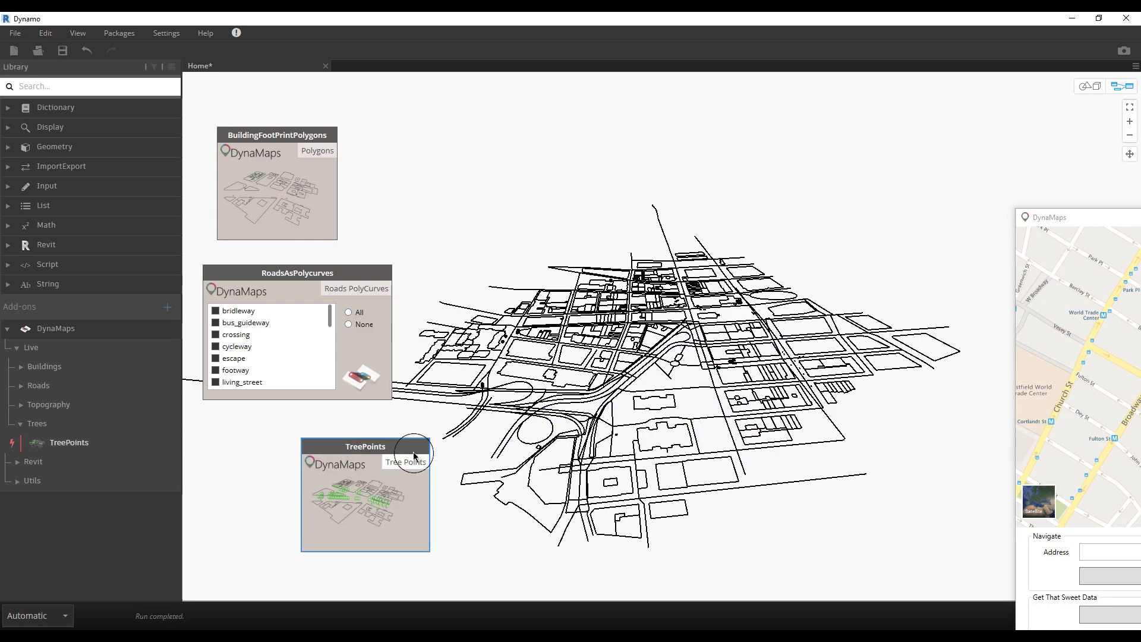
# - Delete the TreePoints and RoadsAsPolycurves nodes and shift BuildingFootPrintPolygons down and right
pyautogui.moveTo(414, 451)
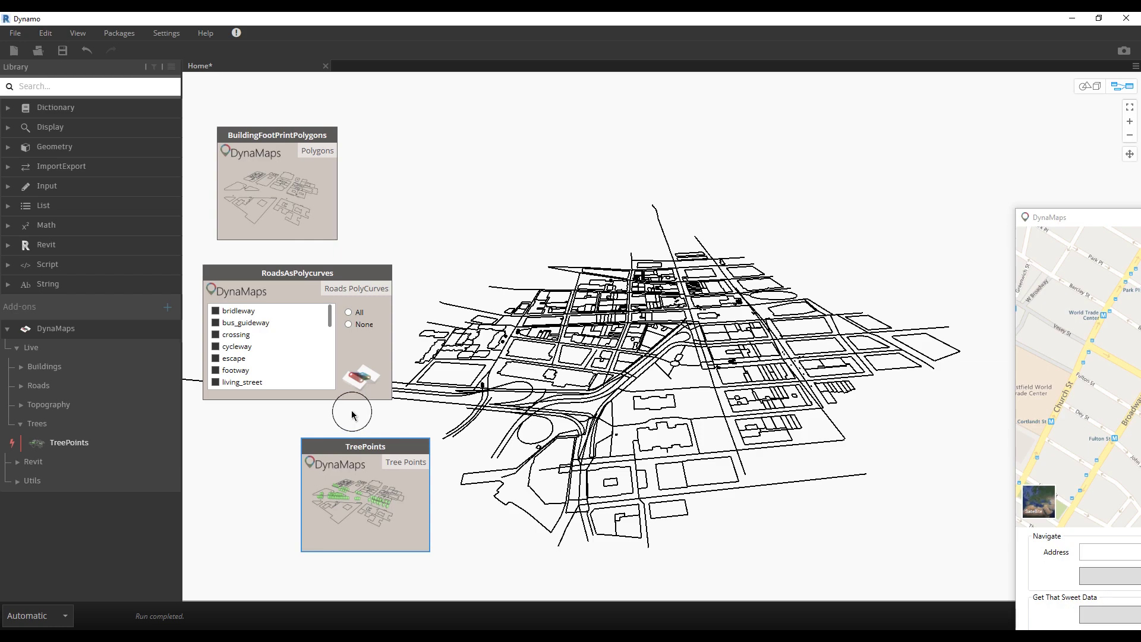
pyautogui.press('Delete')
pyautogui.click(281, 278)
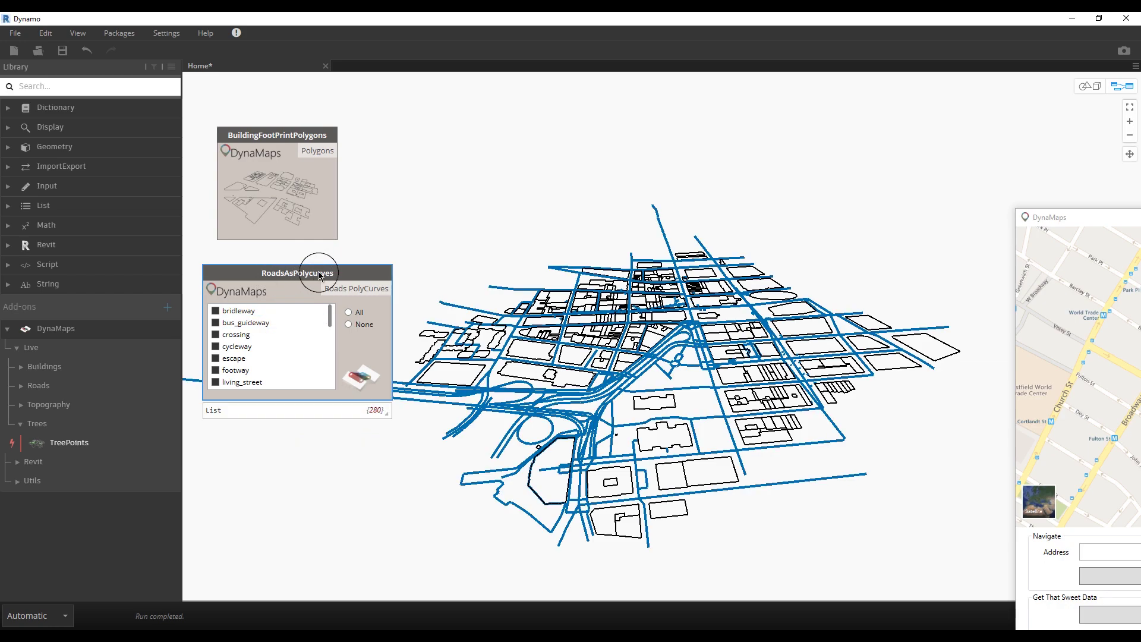
pyautogui.press('Delete')
pyautogui.moveTo(267, 140); pyautogui.dragTo(302, 260)
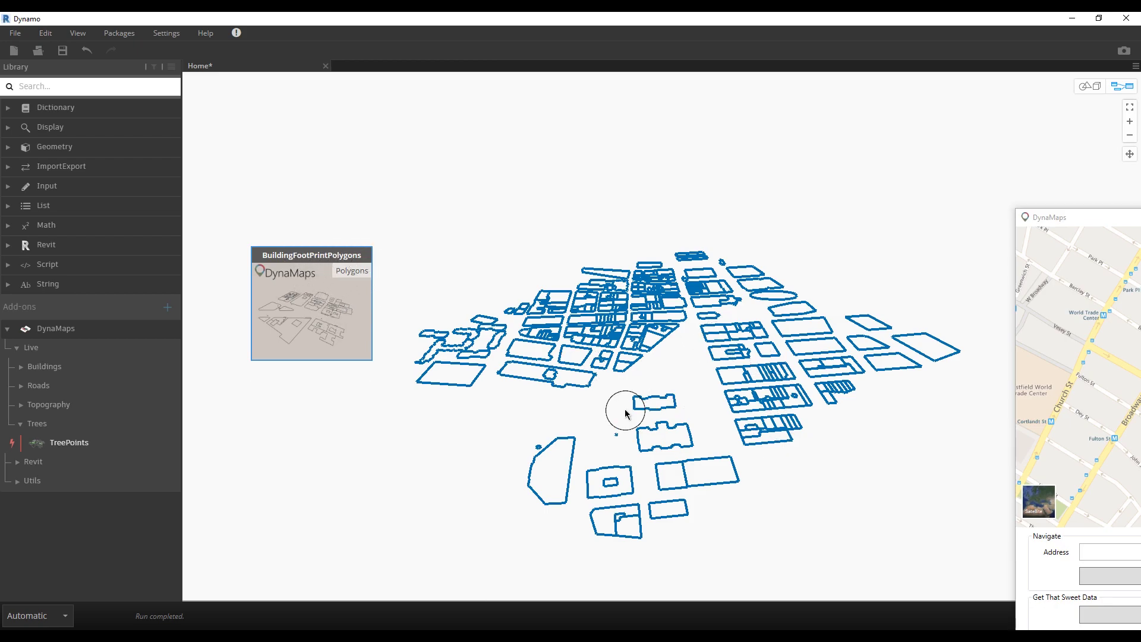
# - Replace BuildingFootPrintPolygons with a BuildingFootPrintSurfaces node placed on the canvas's left side
pyautogui.press('Delete')
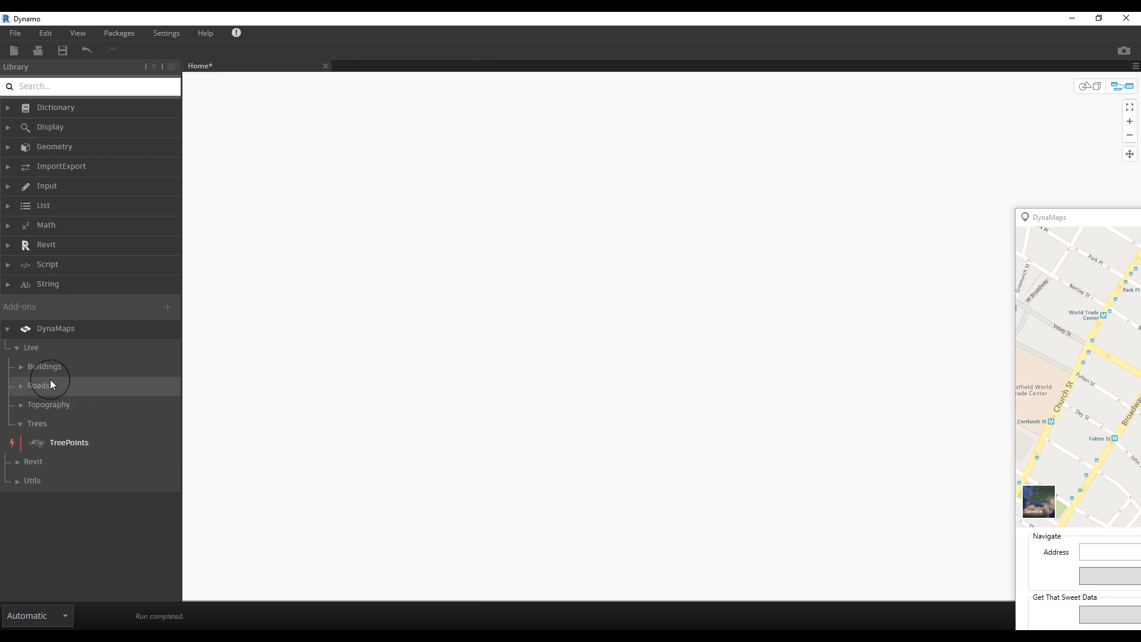
pyautogui.click(21, 367)
pyautogui.moveTo(76, 408)
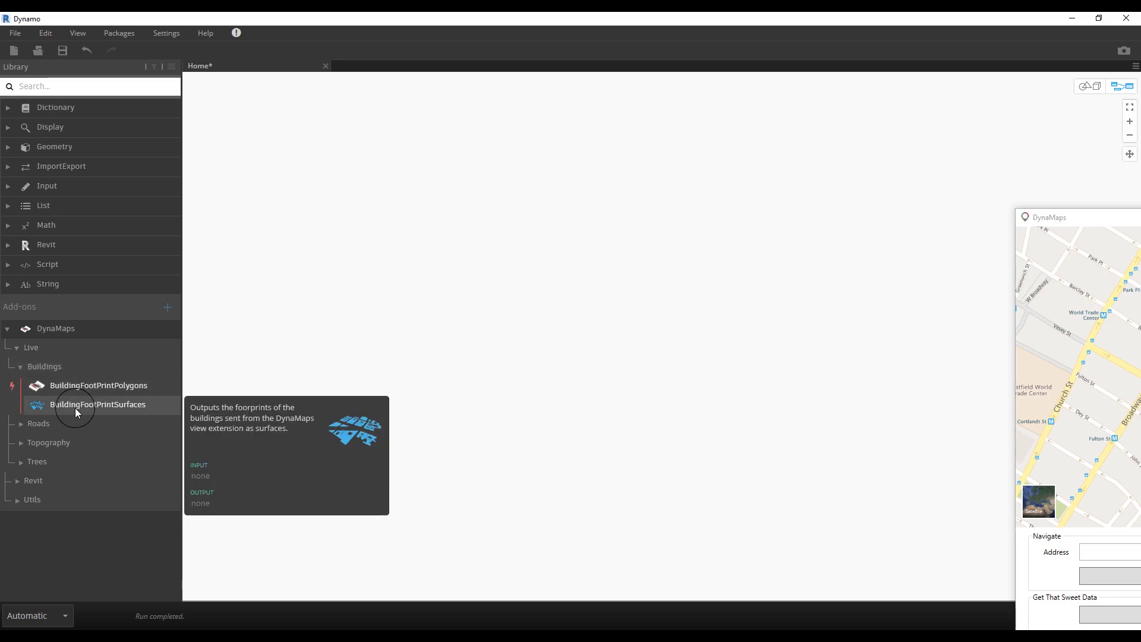
pyautogui.click(76, 408)
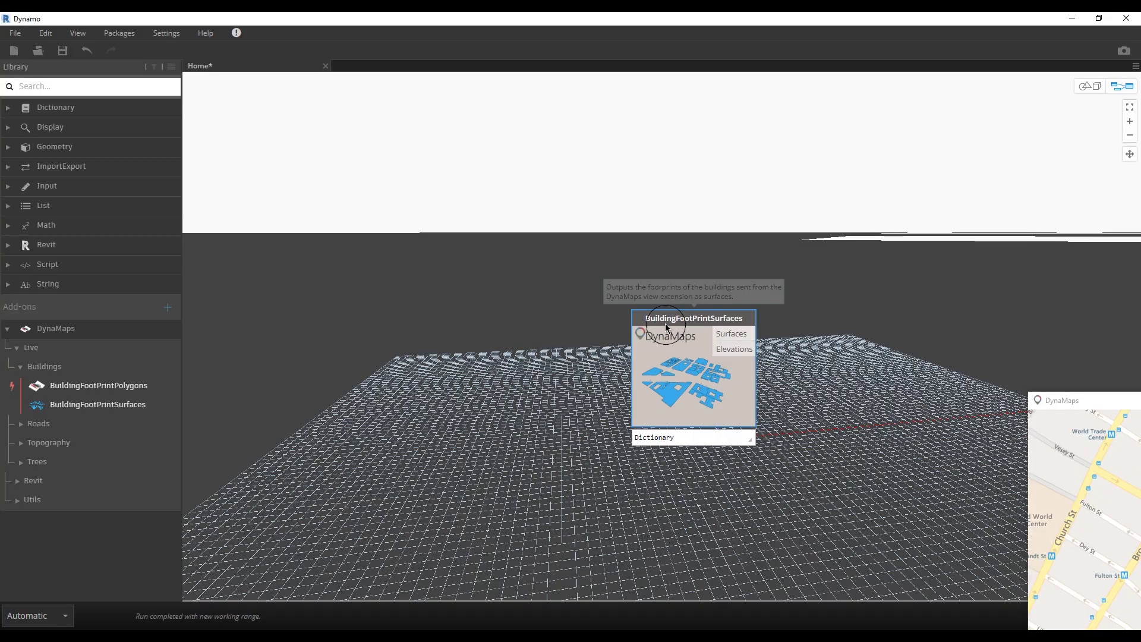
pyautogui.moveTo(665, 324); pyautogui.dragTo(284, 274)
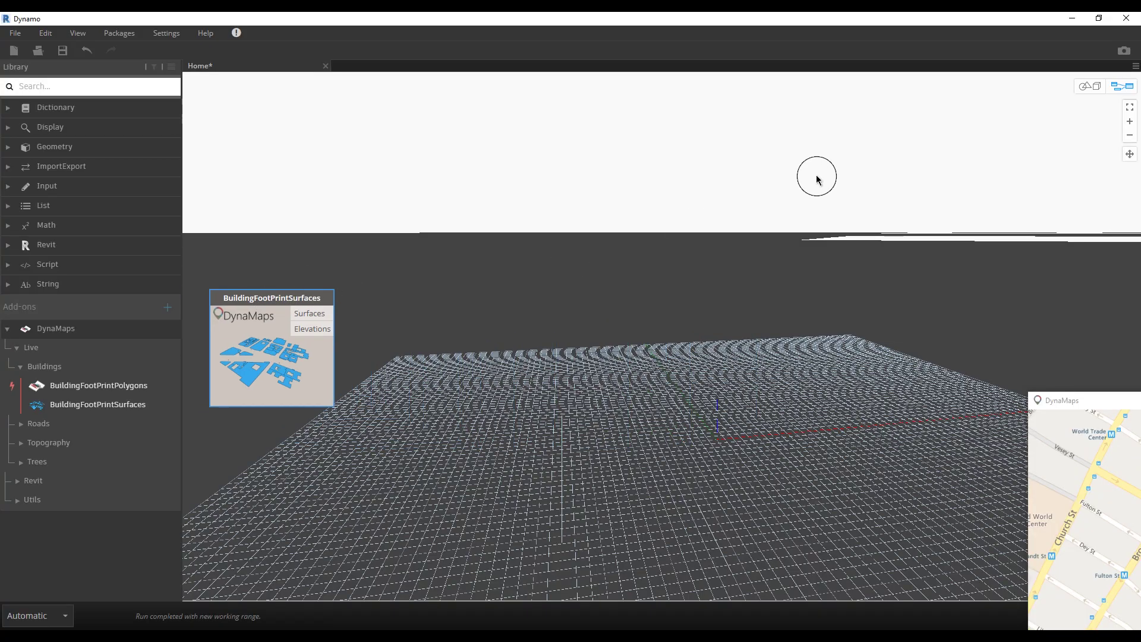
# - Zoom to fit and orbit the 3D background preview to inspect the flat building footprints
pyautogui.click(1090, 91)
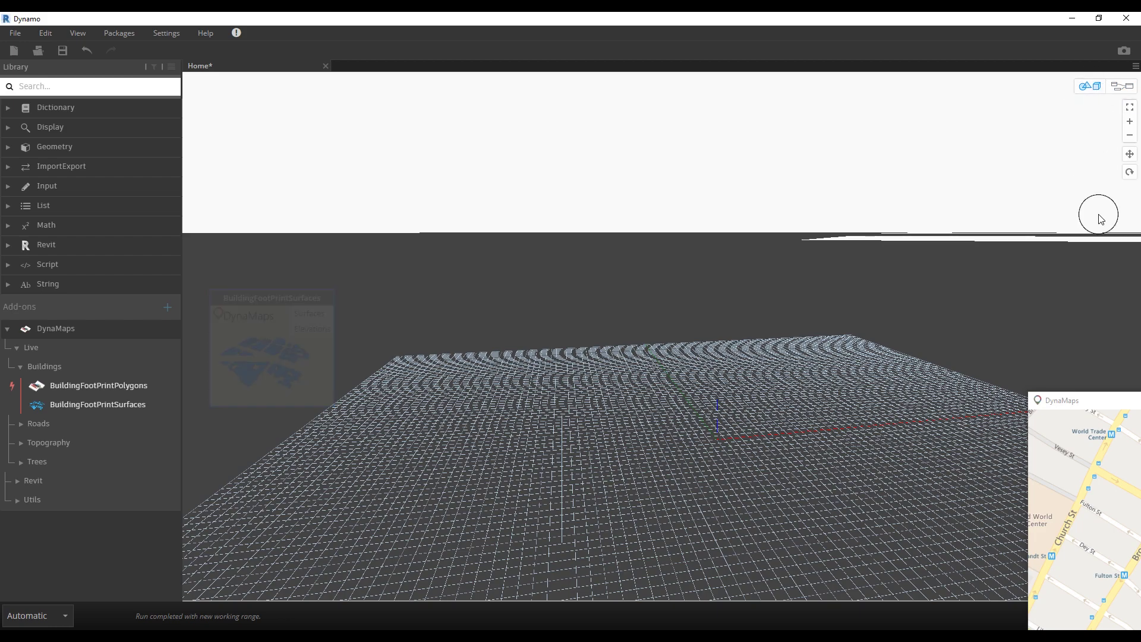
pyautogui.click(1130, 108)
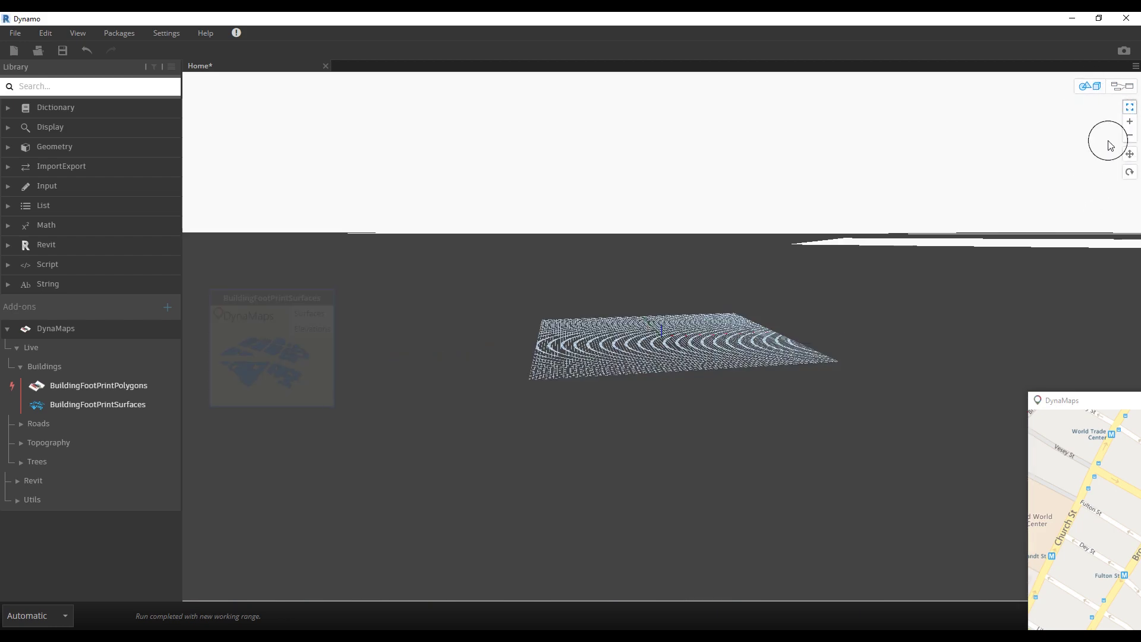
pyautogui.click(1130, 173)
pyautogui.moveTo(685, 237); pyautogui.dragTo(691, 294)
pyautogui.scroll(10, 691, 294)
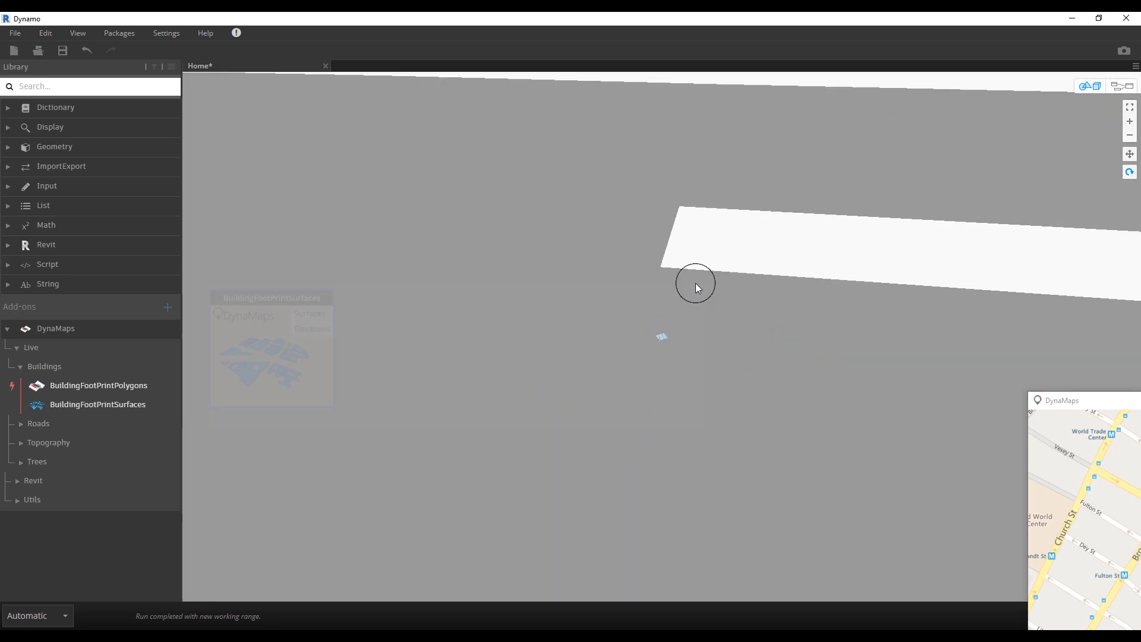
pyautogui.scroll(-10, 700, 287)
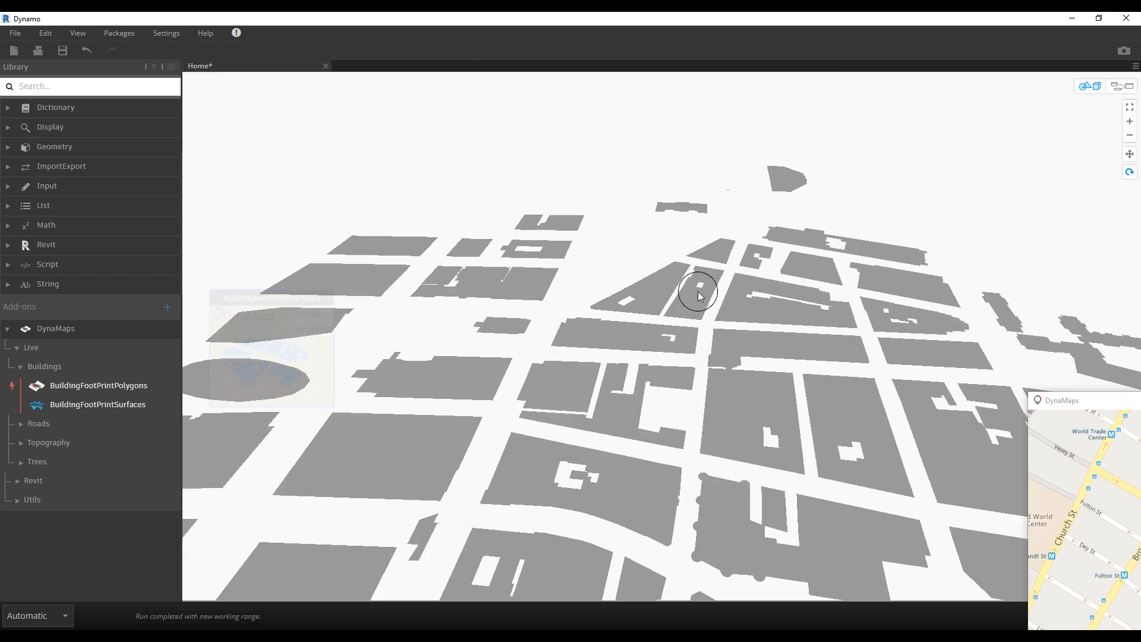
pyautogui.scroll(-2, 696, 289)
pyautogui.scroll(3, 696, 289)
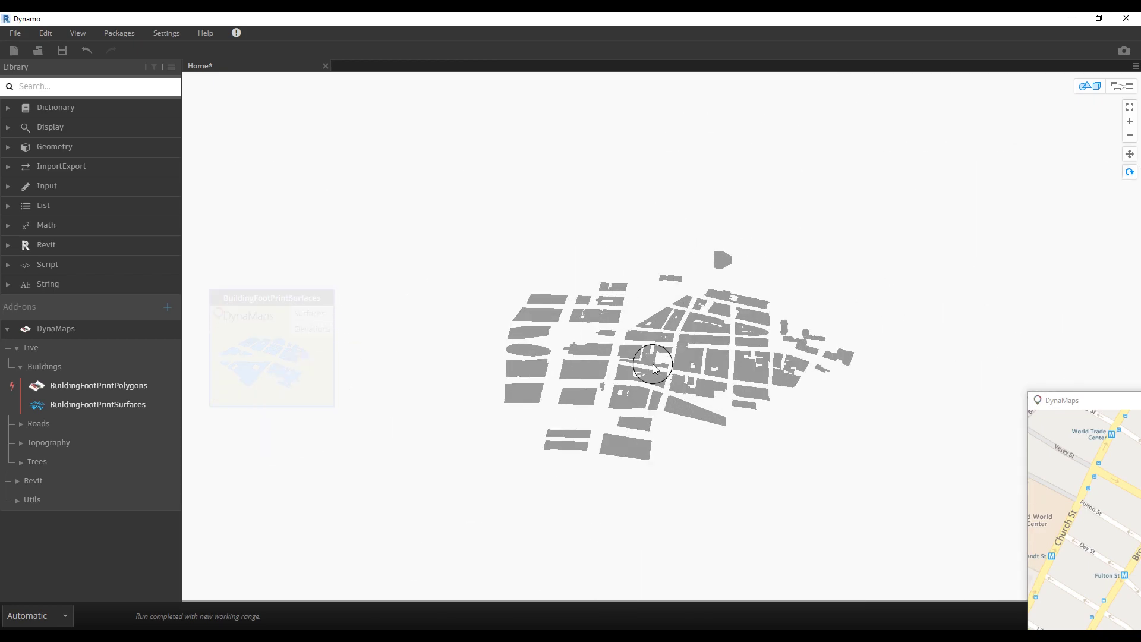
# - Return to graph editing and reposition the BuildingFootPrintSurfaces node on the canvas
pyautogui.click(1125, 91)
pyautogui.rightClick(481, 246)
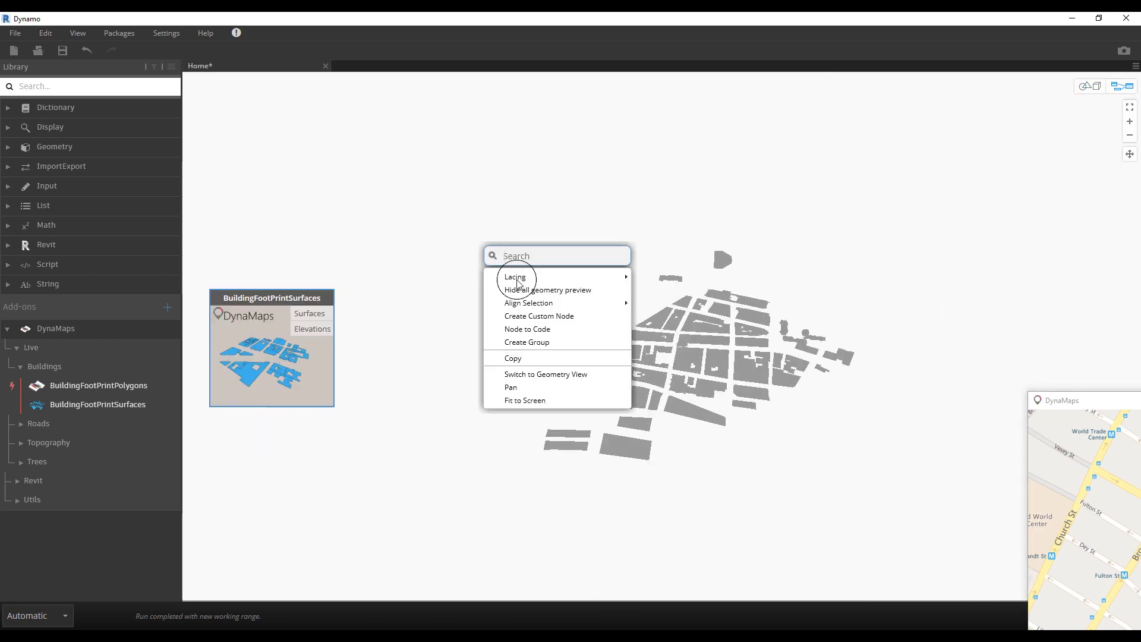
pyautogui.click(512, 387)
pyautogui.rightClick(504, 276)
pyautogui.click(503, 341)
pyautogui.moveTo(282, 306); pyautogui.dragTo(314, 278)
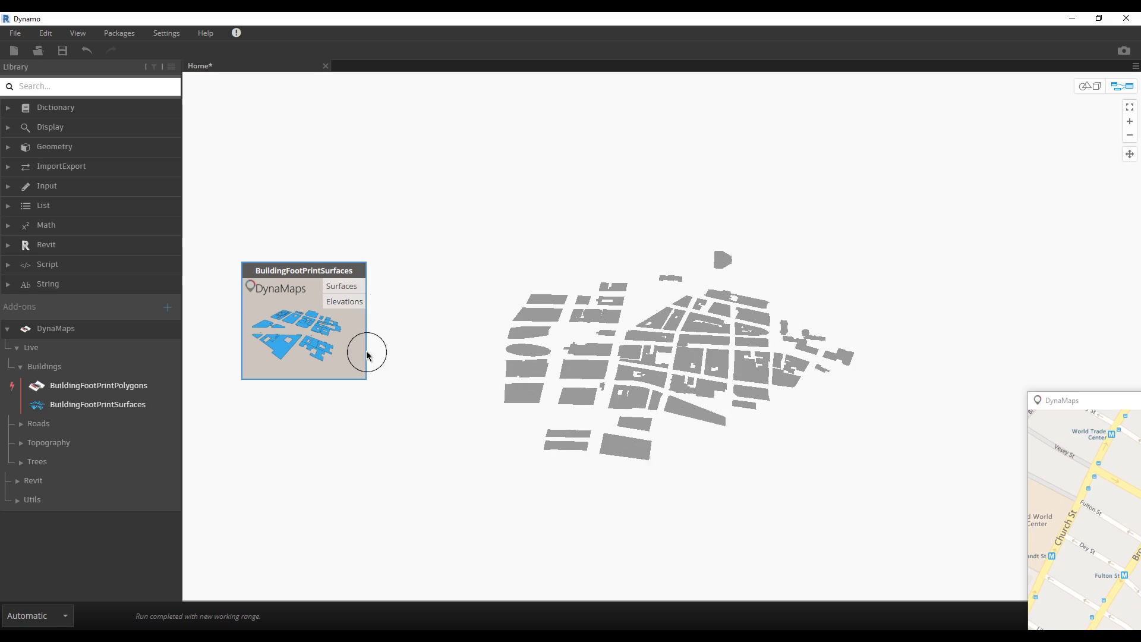
pyautogui.moveTo(297, 286)
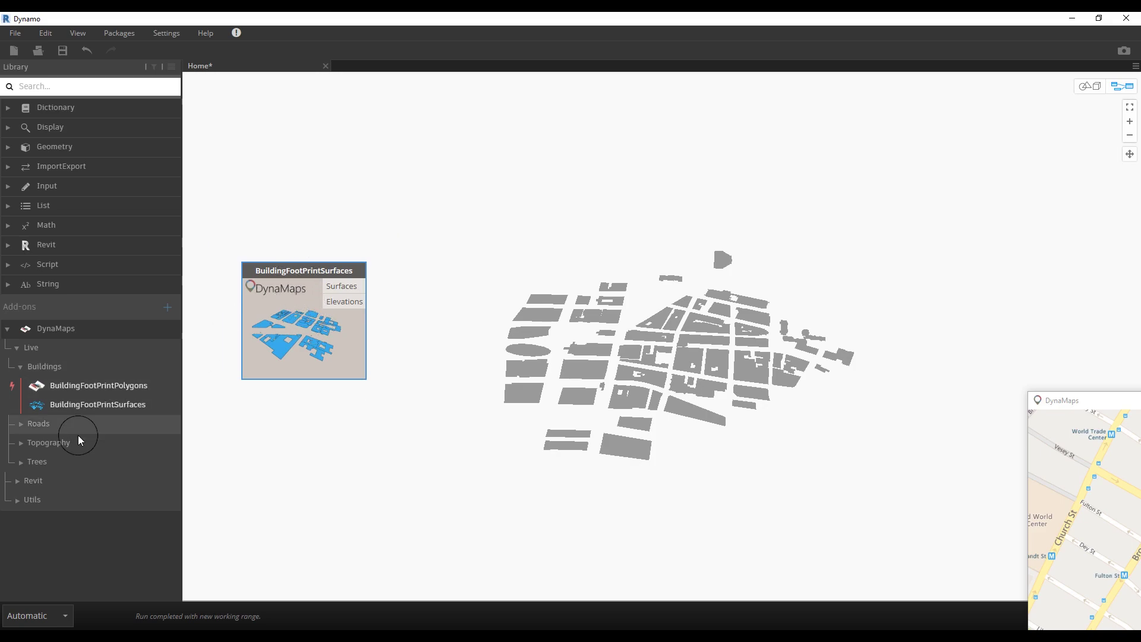
# - Add a DynaMaps Live Topography TopoPolySurface node and place it below BuildingFootPrintSurfaces
pyautogui.click(23, 443)
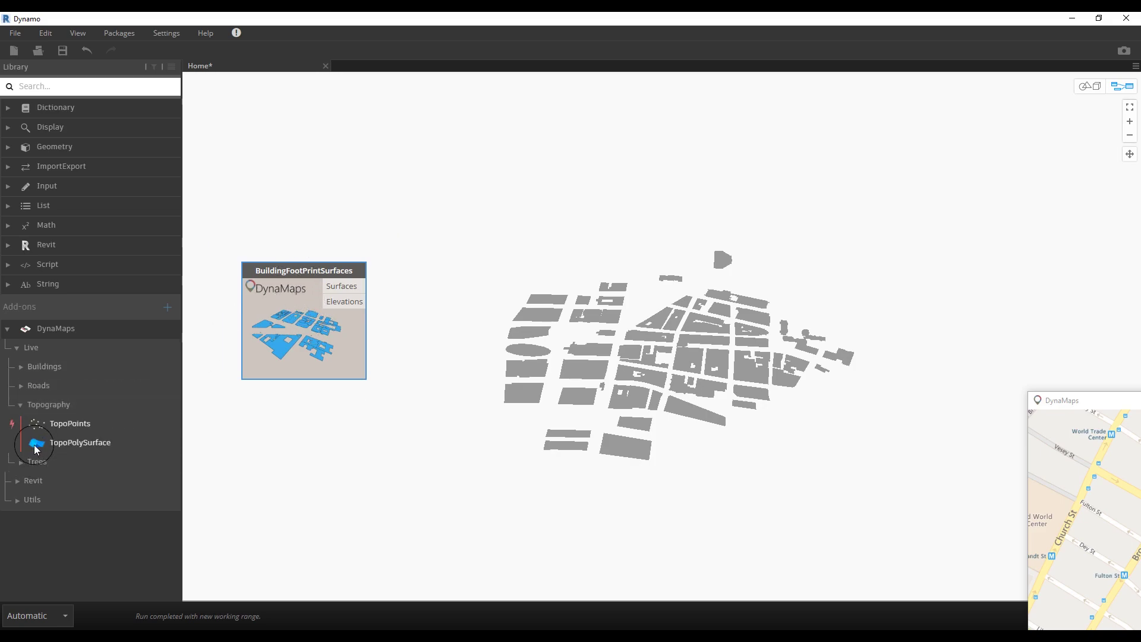
pyautogui.click(80, 445)
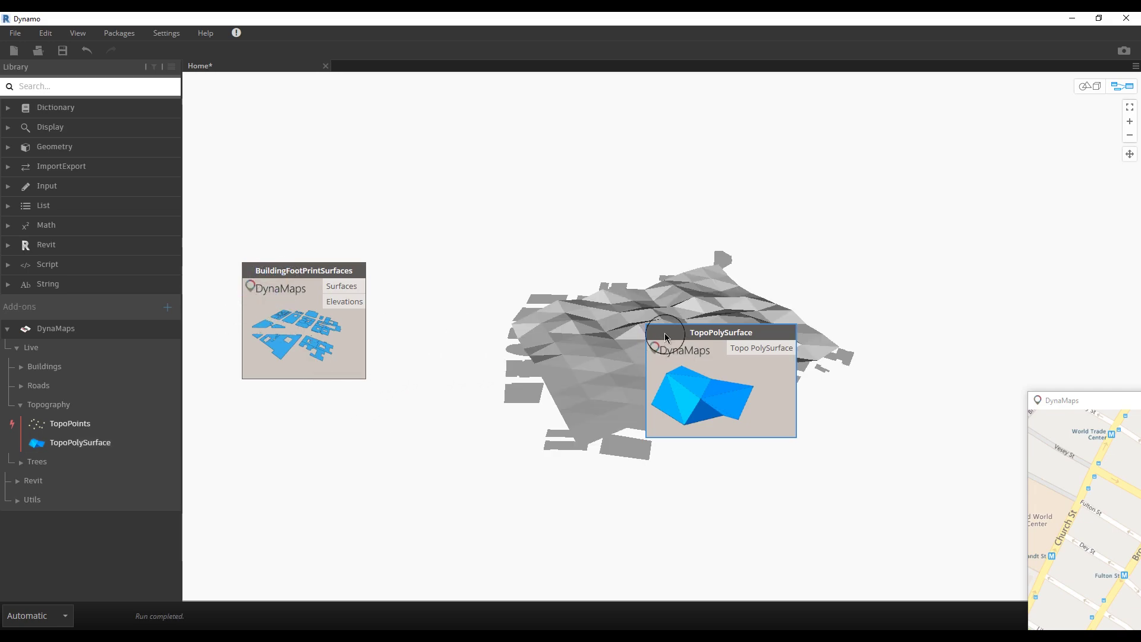
pyautogui.moveTo(680, 340); pyautogui.dragTo(246, 418)
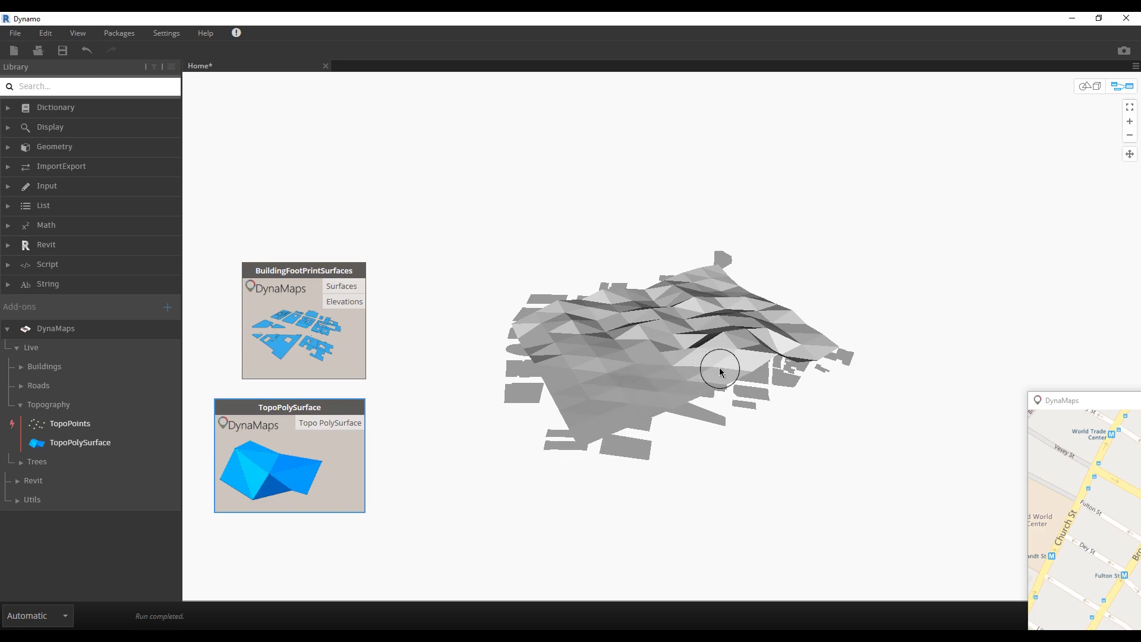
pyautogui.moveTo(81, 425)
pyautogui.moveTo(287, 411)
pyautogui.moveTo(287, 410); pyautogui.dragTo(292, 409)
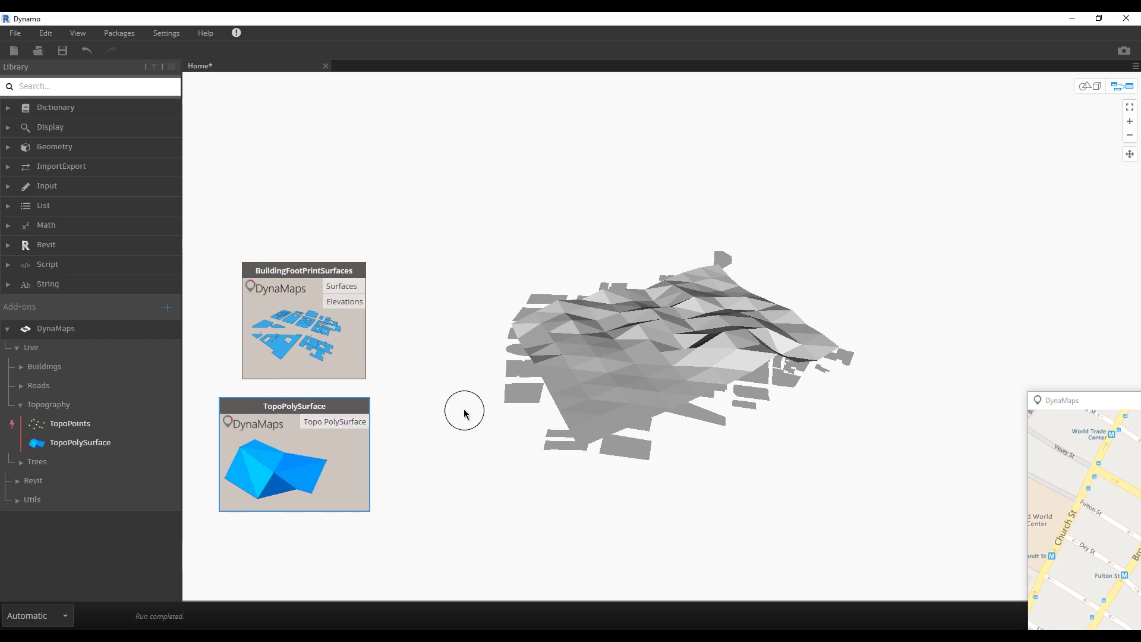
pyautogui.click(16, 500)
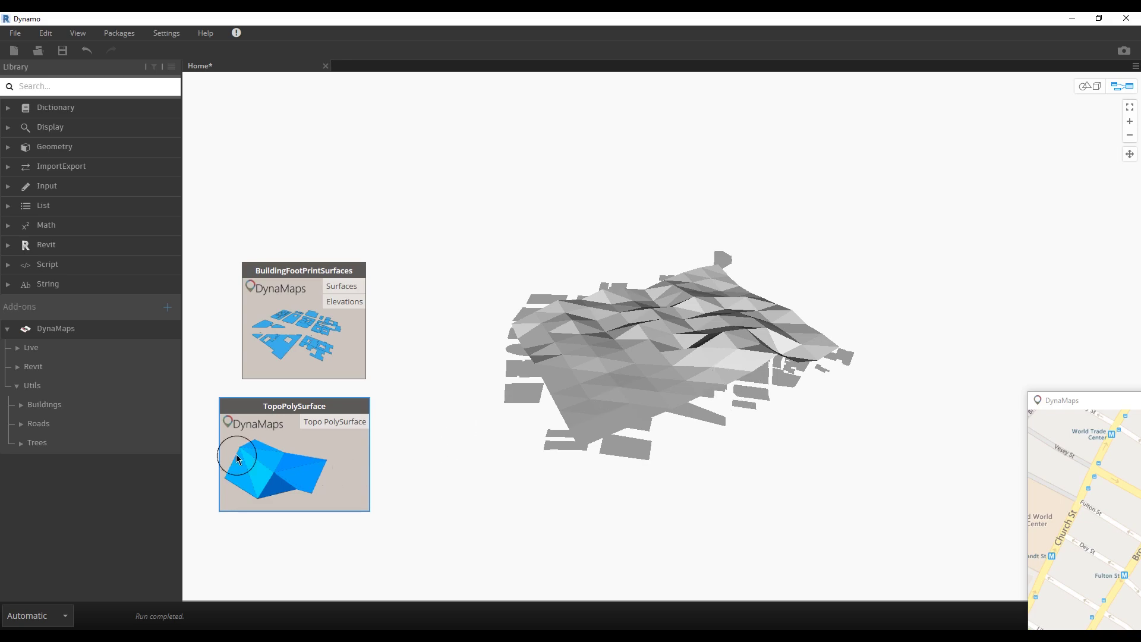
# - Add a ProjectBuildingsOnTopo node and wire Surfaces, Elevations and Topo PolySurface into its inputs
pyautogui.click(22, 408)
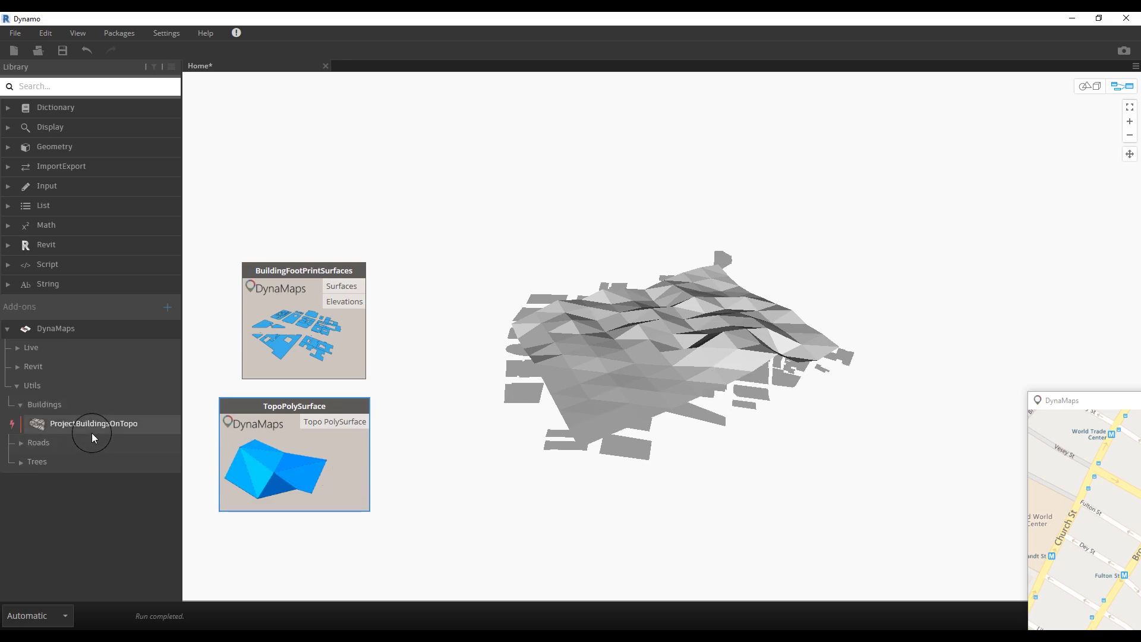
pyautogui.click(59, 428)
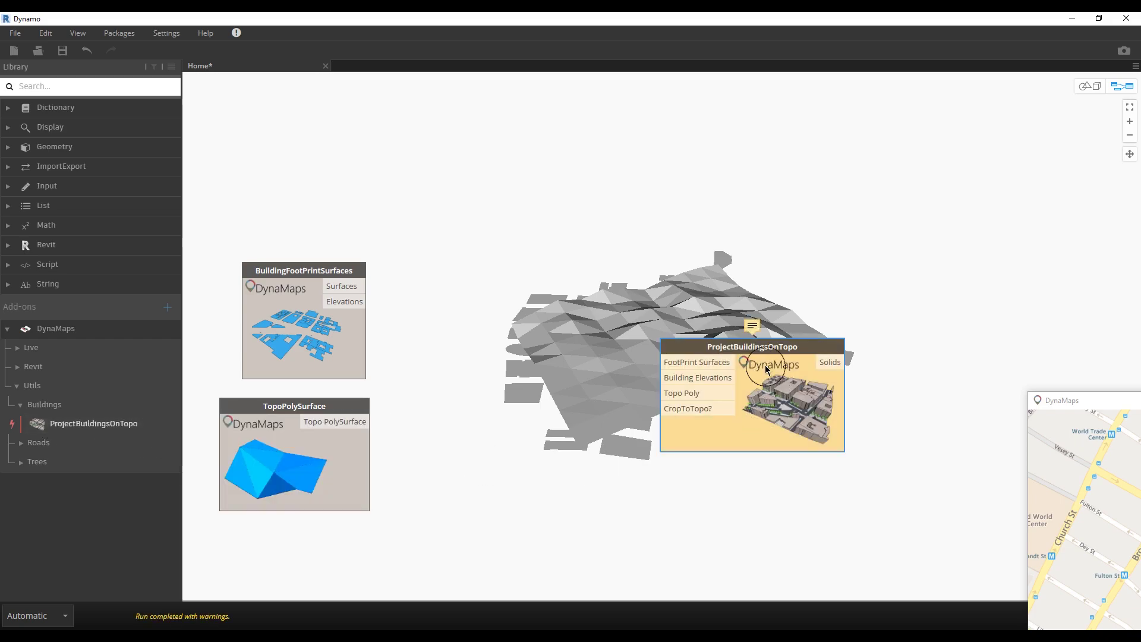
pyautogui.moveTo(754, 356); pyautogui.dragTo(646, 157)
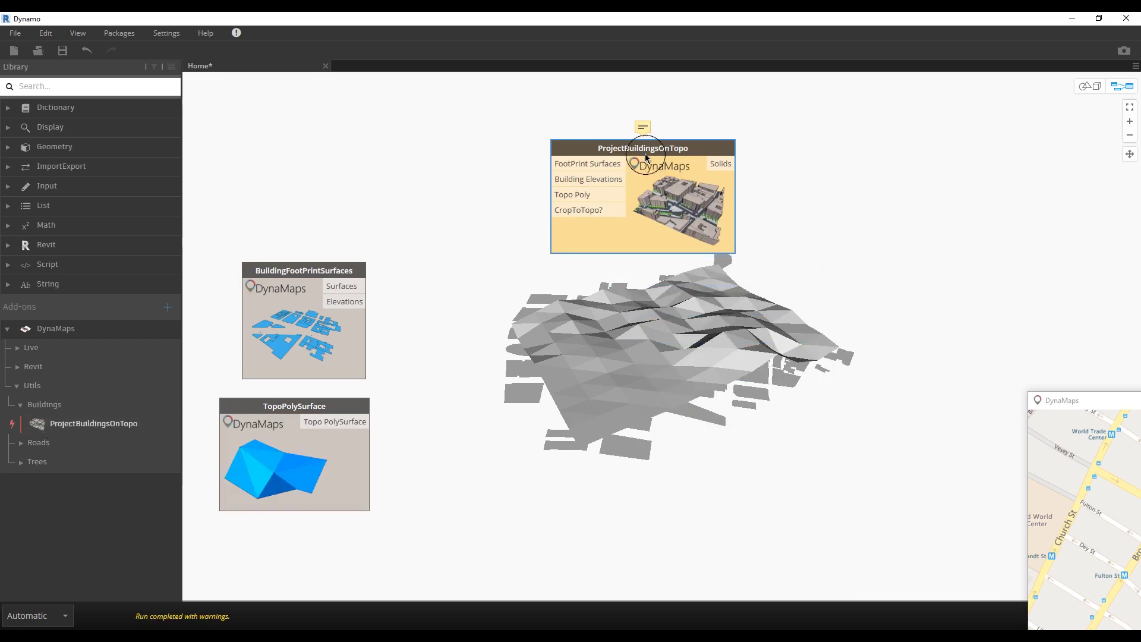
pyautogui.click(348, 286)
pyautogui.click(559, 164)
pyautogui.click(355, 303)
pyautogui.click(550, 180)
pyautogui.click(340, 430)
pyautogui.click(559, 195)
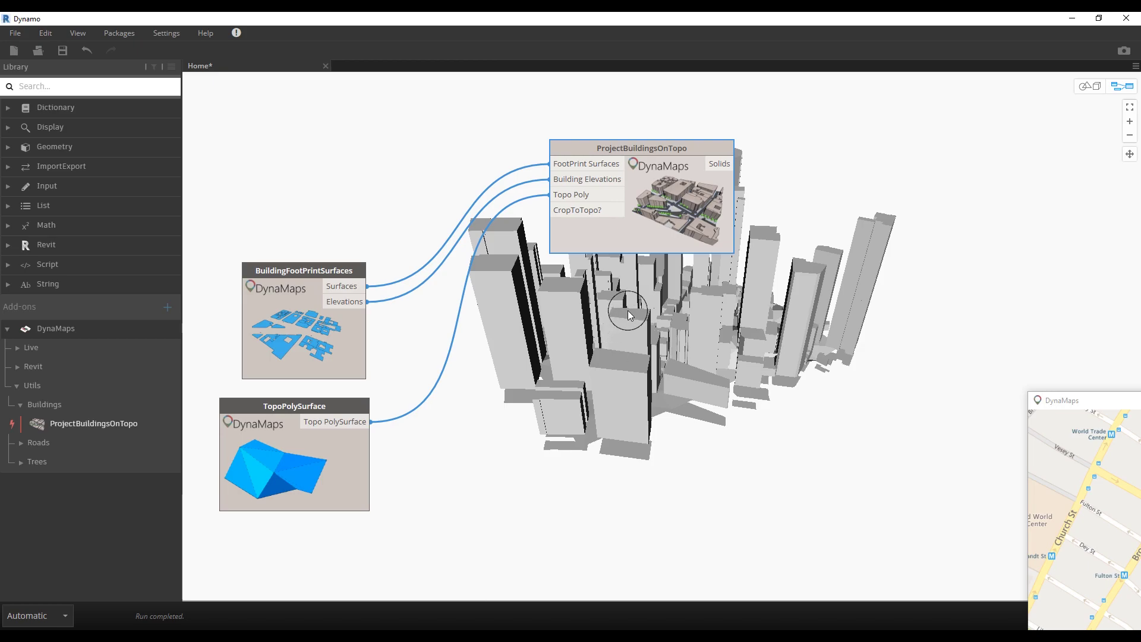
# - Orbit the 3D preview to inspect the extruded building masses on the terrain
pyautogui.scroll(-2, 632, 315)
pyautogui.scroll(2, 641, 284)
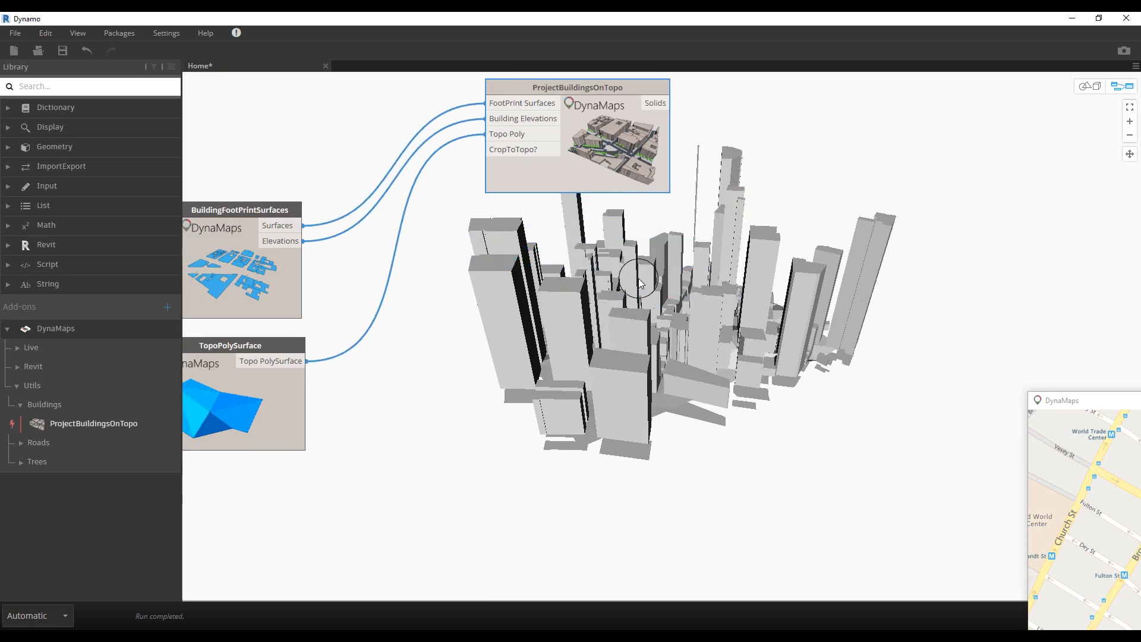
pyautogui.click(1089, 87)
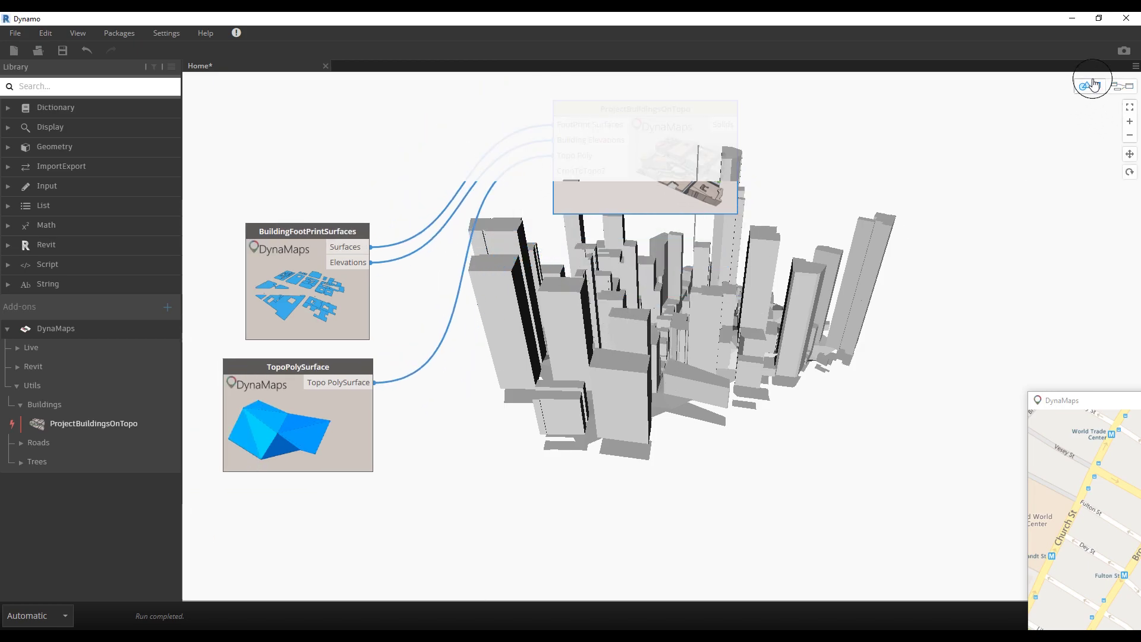
pyautogui.click(1128, 178)
pyautogui.moveTo(618, 292); pyautogui.dragTo(642, 270)
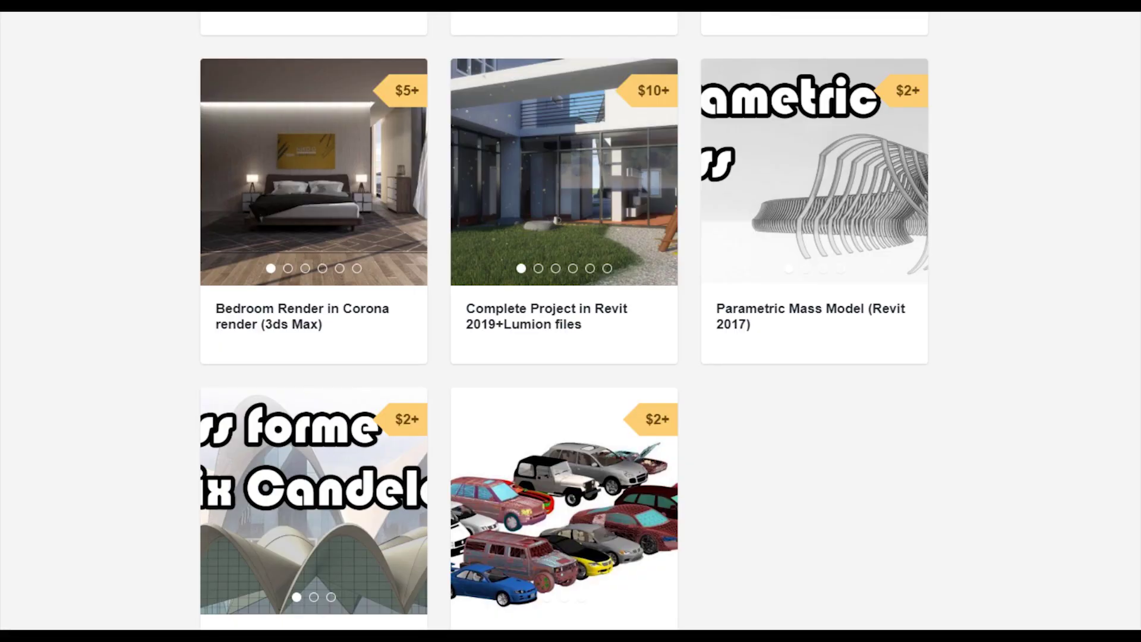
# - Scroll through the Gumroad store's product cards, including the $5+ Dynamo scripts Bundle
pyautogui.scroll(12, 564, 321)
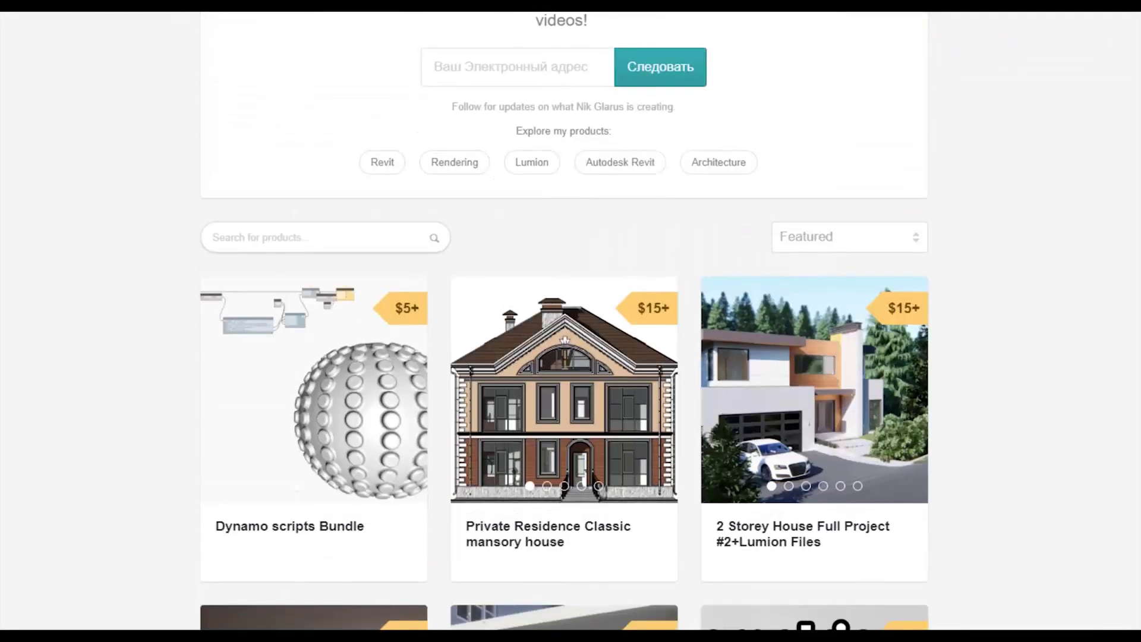
pyautogui.scroll(-3, 343, 595)
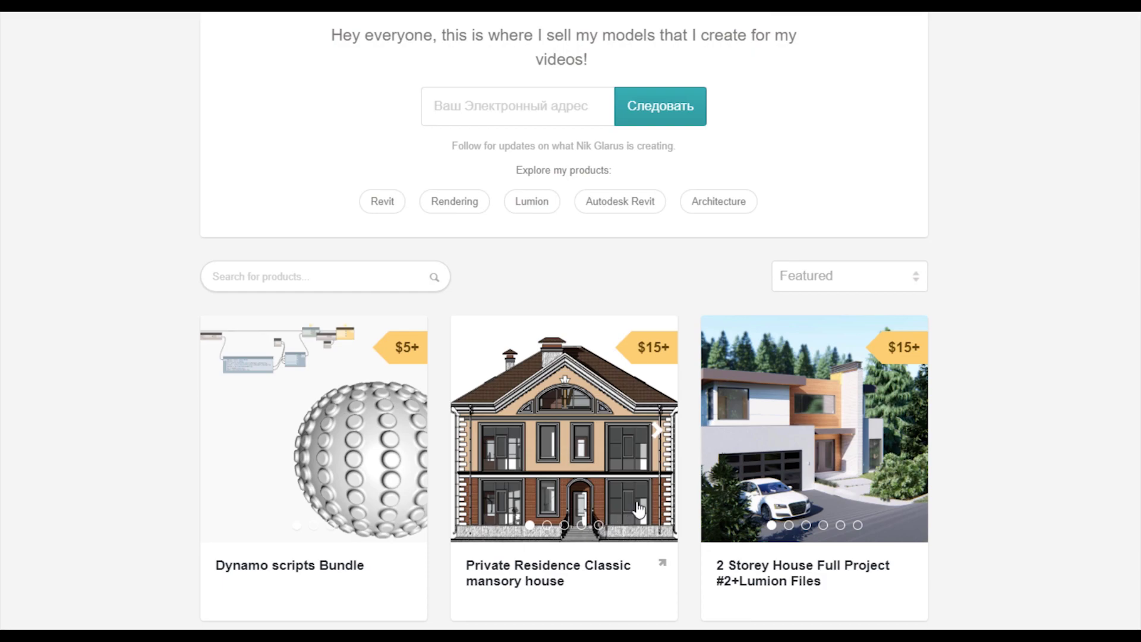
pyautogui.scroll(-3, 511, 500)
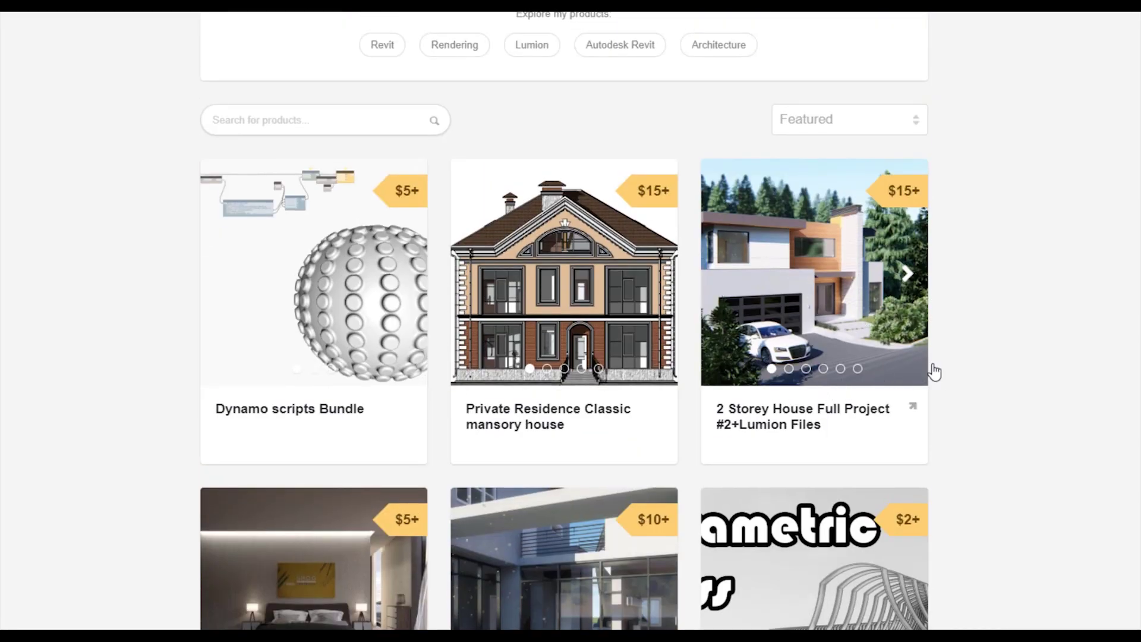
pyautogui.scroll(6, 1016, 430)
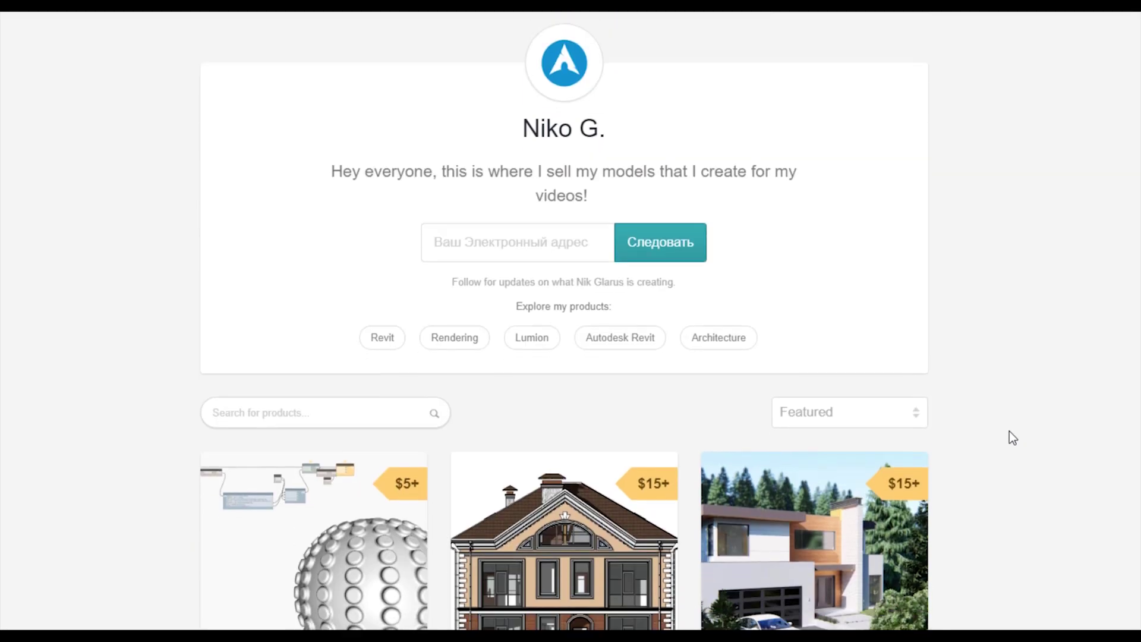
pyautogui.scroll(-6, 1009, 431)
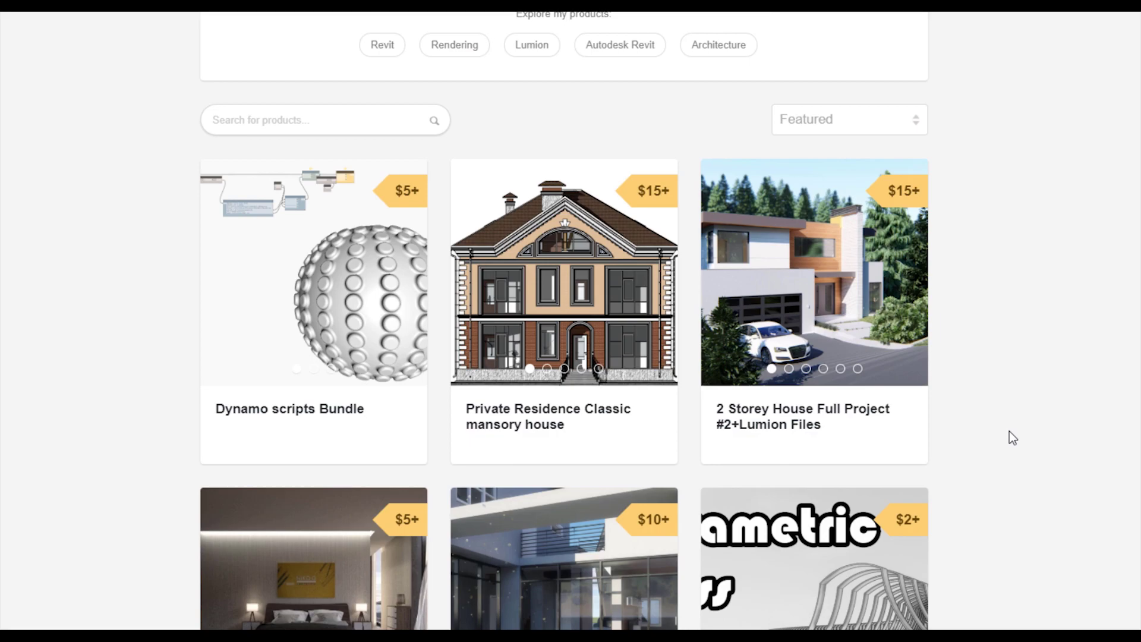